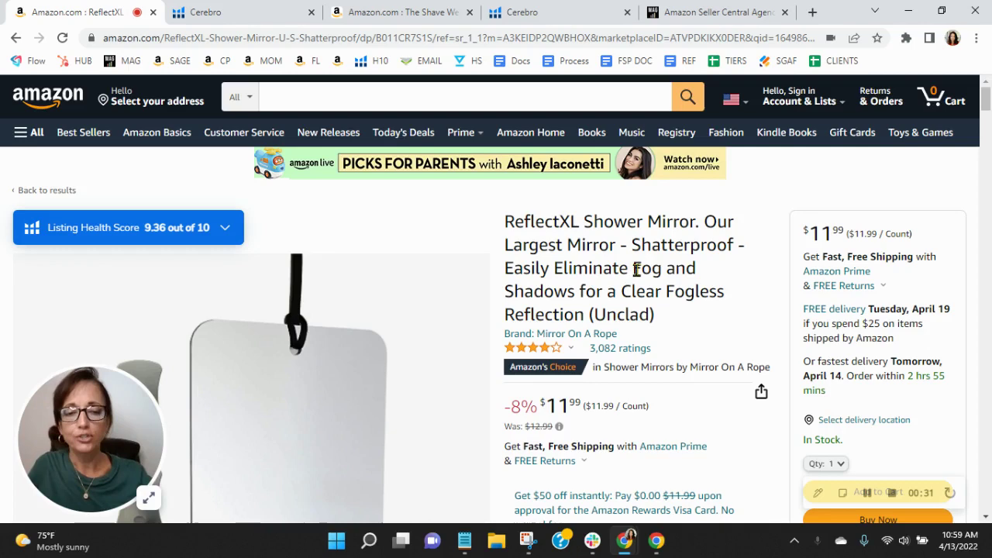
Show Cerebro's ReflectXL summary: 2,430 keywords, 249 sponsored, 1,384 organic, 1,116 Amazon recommended
left_click(252, 15)
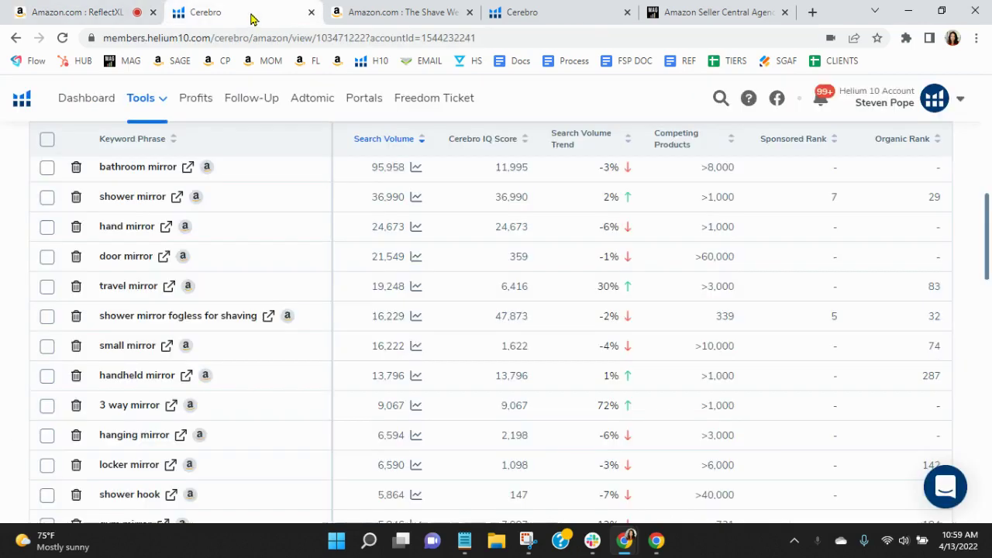
scroll(725, 350, "up", 2)
scroll(725, 350, "up", 2)
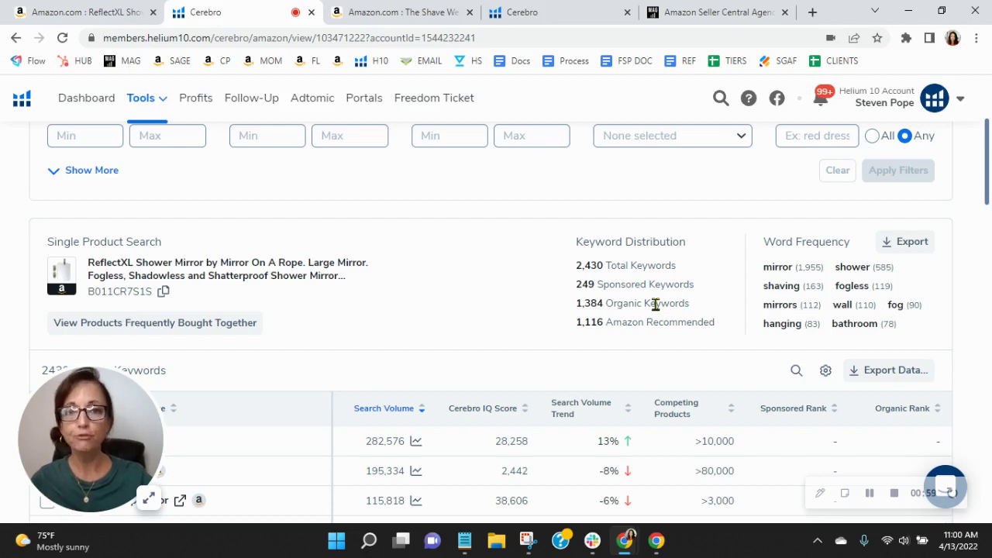
scroll(655, 302, "down", 1)
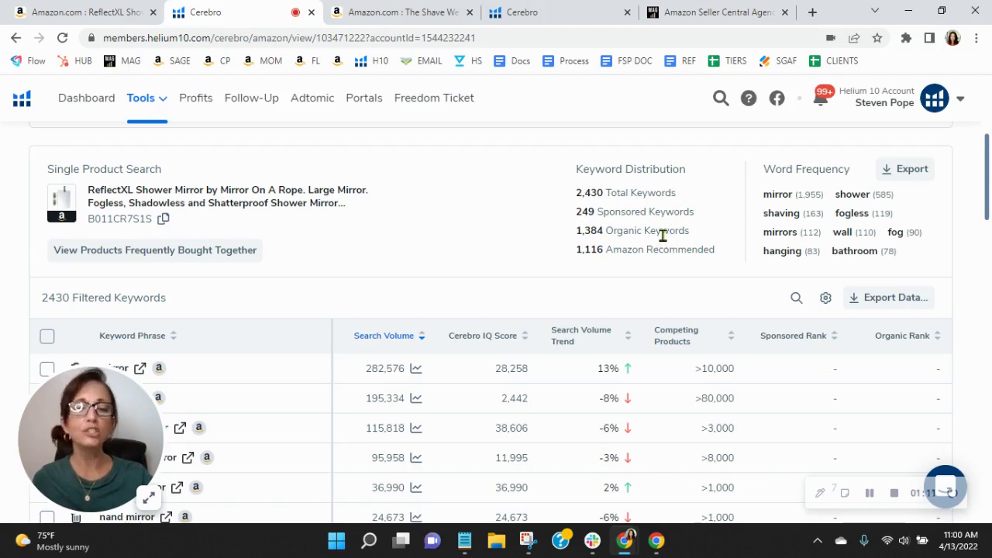
Scan keyword rows from door mirror to espejos para baños, noting shower mirror at sponsored 7, organic 29
scroll(663, 237, "down", 2)
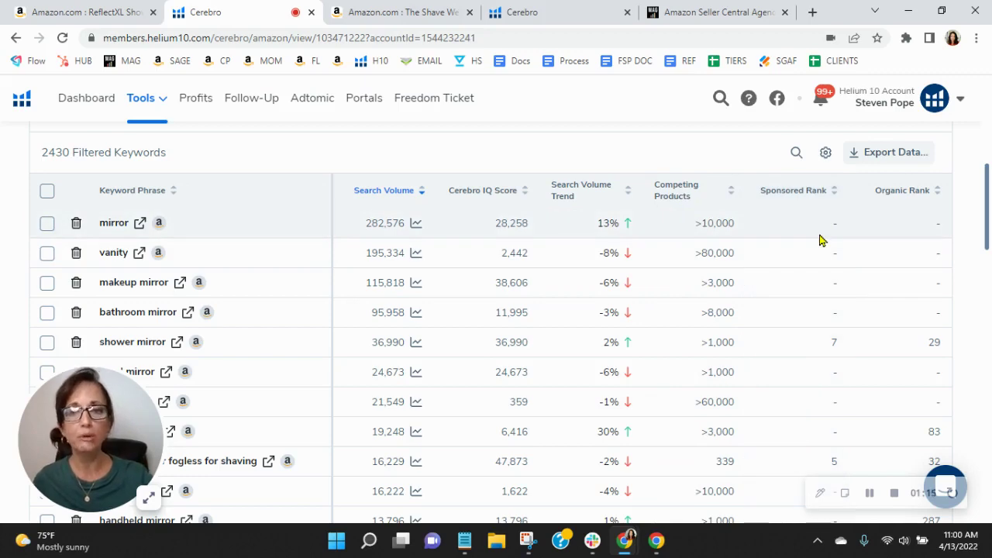
scroll(822, 238, "down", 1)
scroll(884, 223, "up", 1)
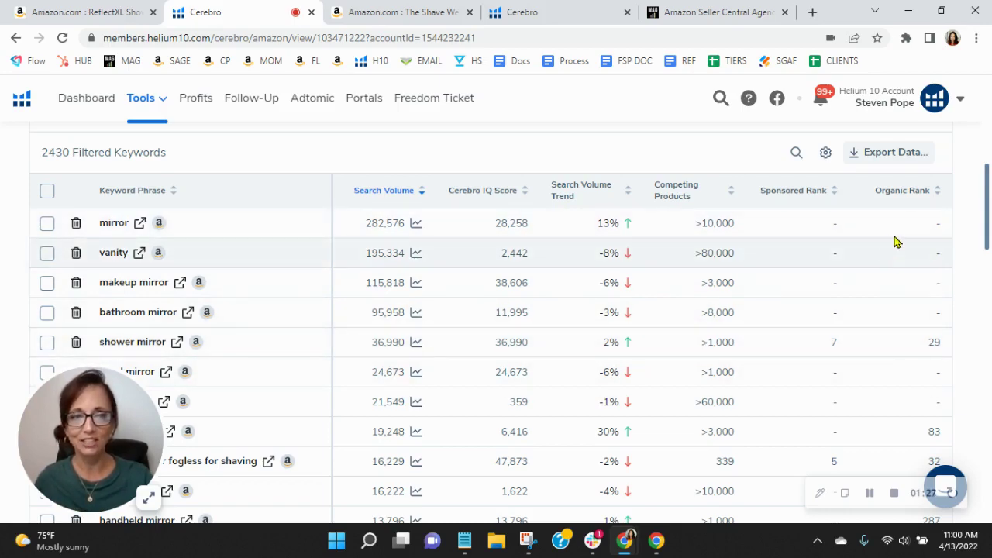
scroll(906, 270, "down", 3)
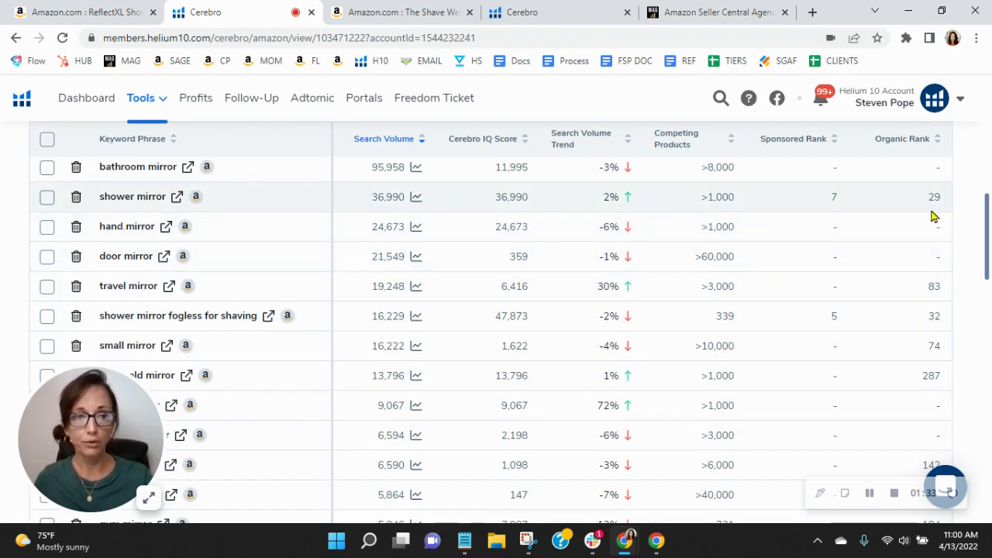
scroll(931, 217, "down", 1)
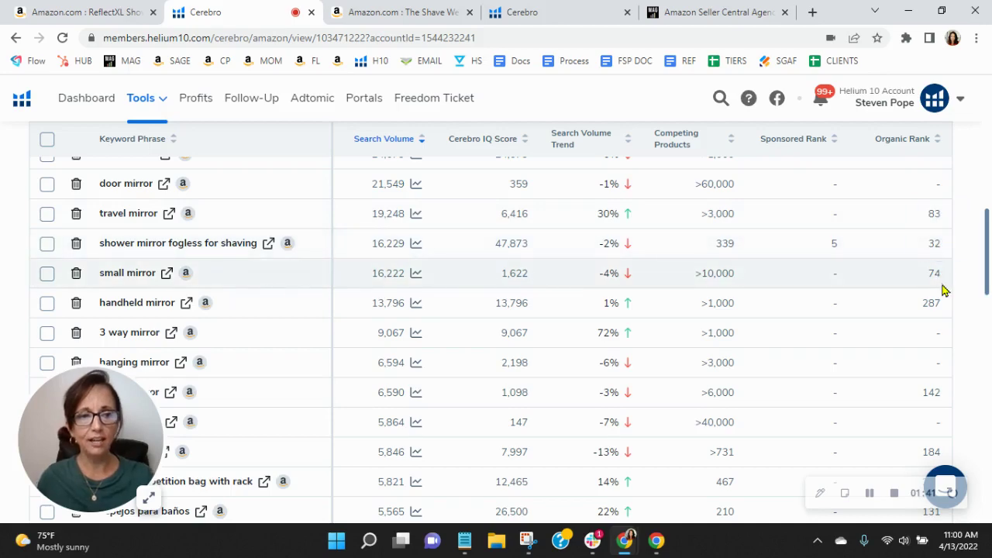
Scroll the Cerebro keyword table down to the page 1 pagination
scroll(940, 291, "down", 1)
scroll(937, 231, "down", 2)
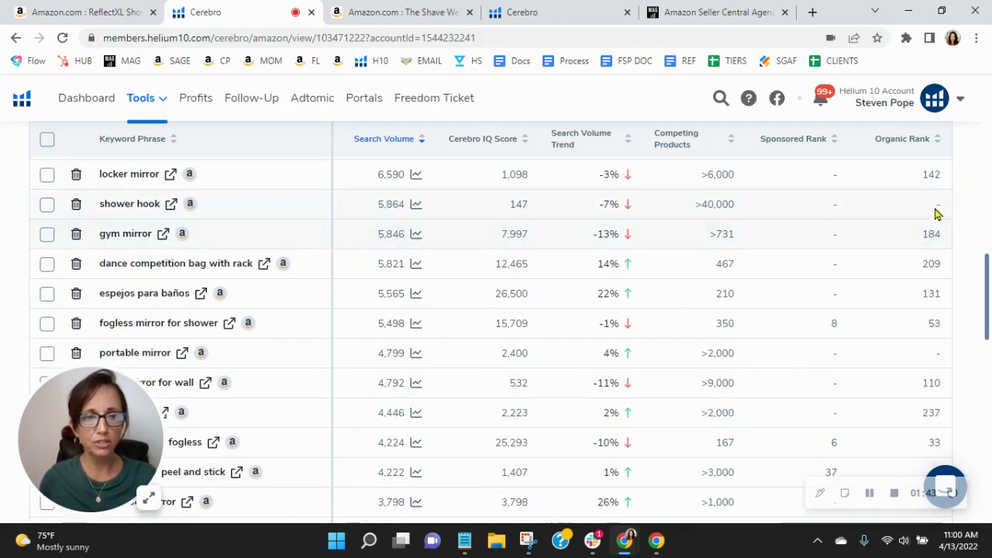
scroll(938, 255, "down", 1)
scroll(938, 260, "down", 2)
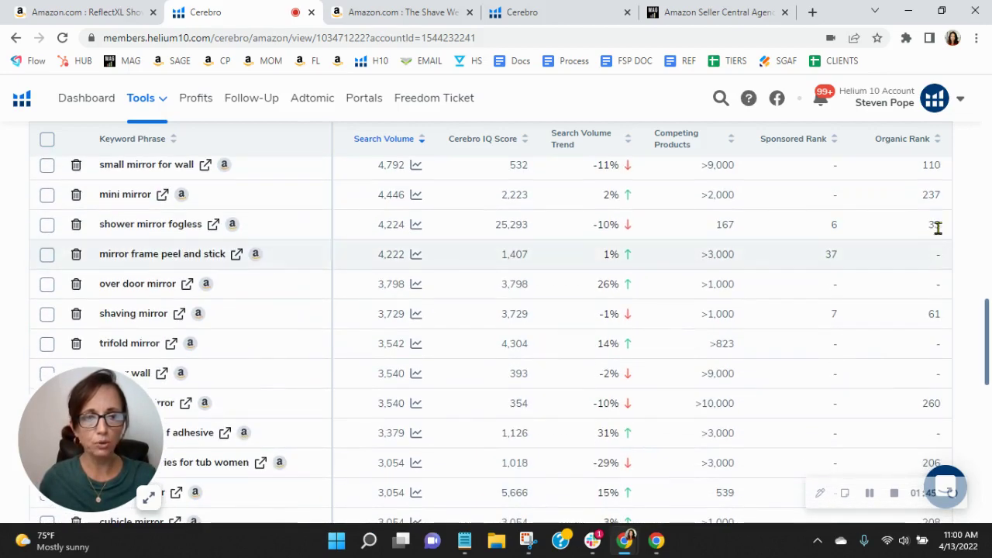
scroll(939, 210, "down", 2)
scroll(941, 211, "down", 2)
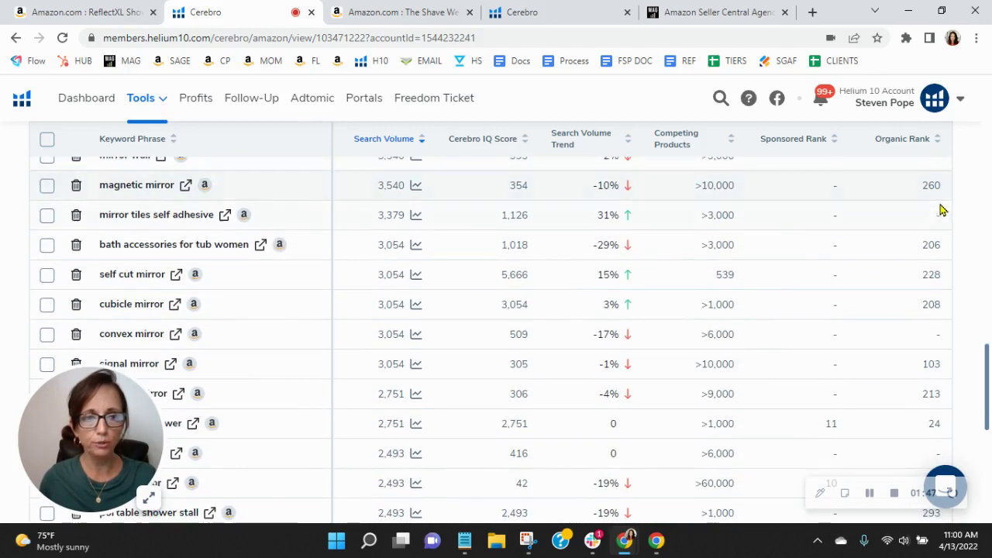
scroll(940, 209, "down", 2)
scroll(939, 210, "down", 4)
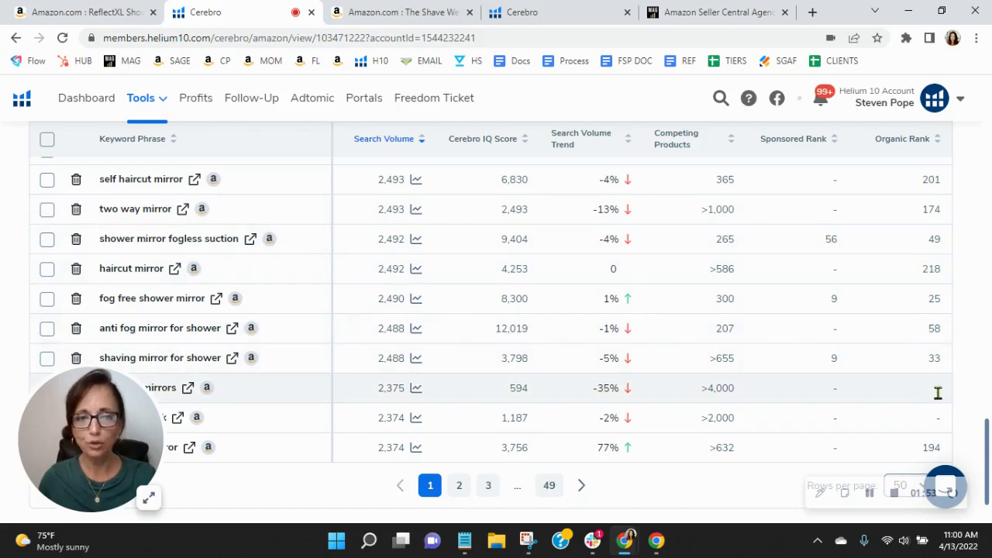
scroll(939, 393, "down", 2)
Return to the shaving mirror (3,729 searches) through self cut mirror rows
scroll(941, 395, "up", 5)
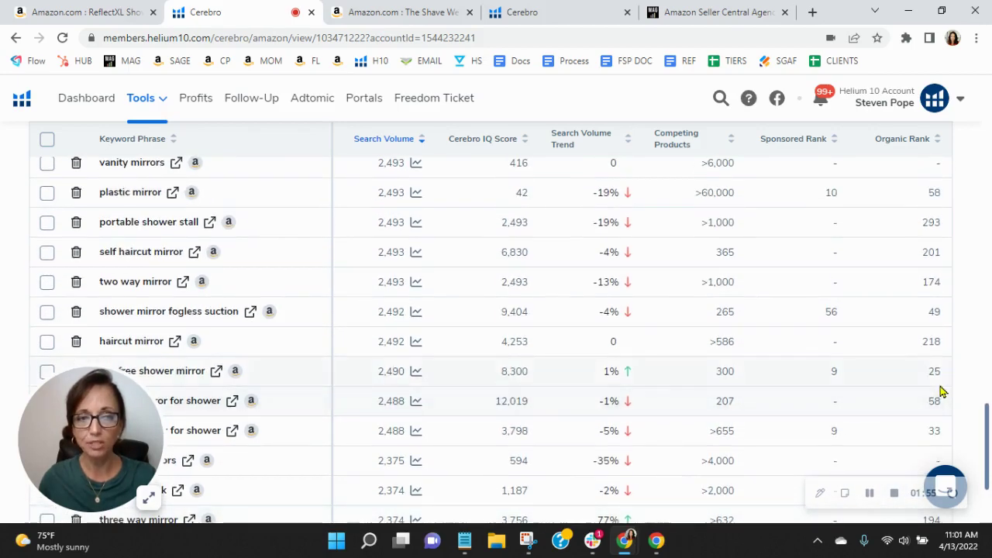
scroll(942, 391, "up", 2)
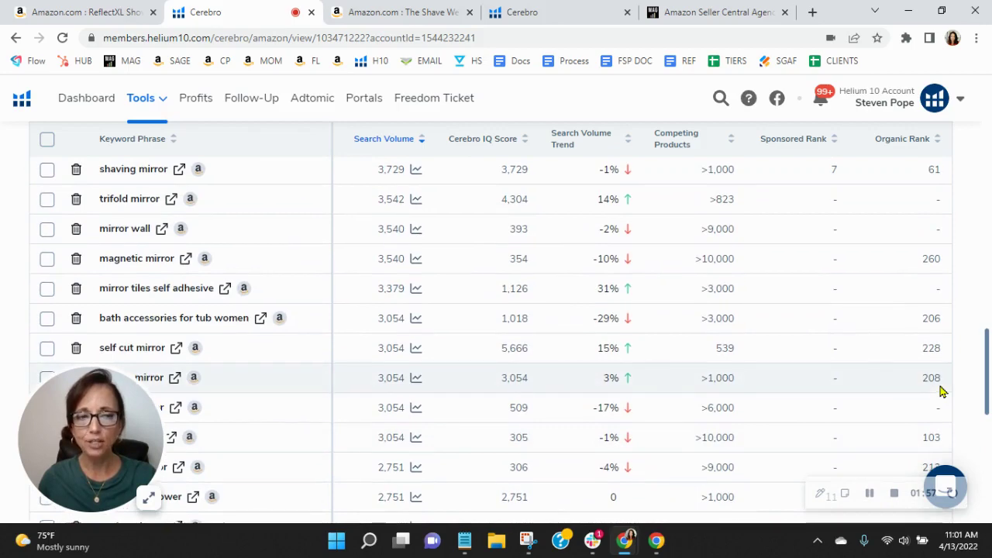
scroll(942, 391, "up", 4)
scroll(940, 389, "up", 3)
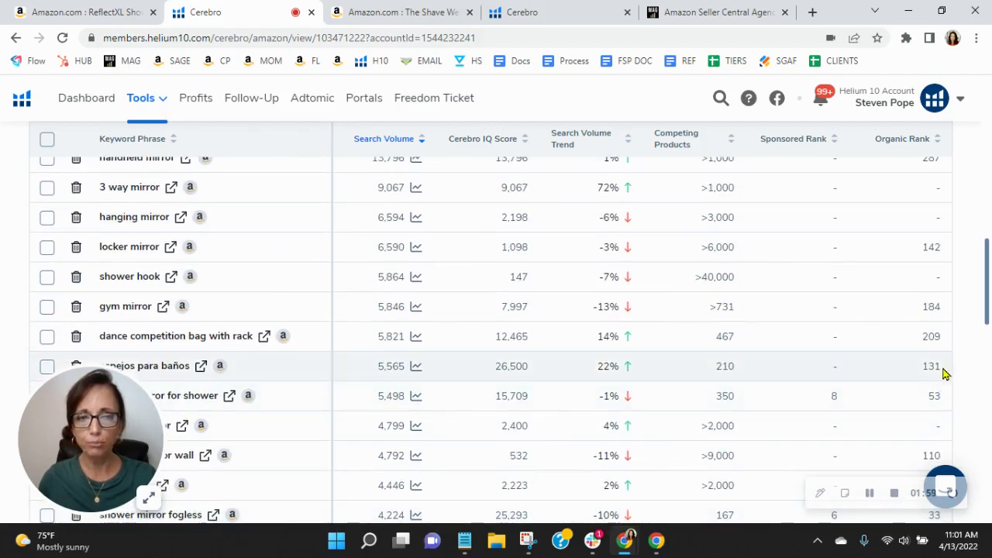
scroll(942, 362, "up", 1)
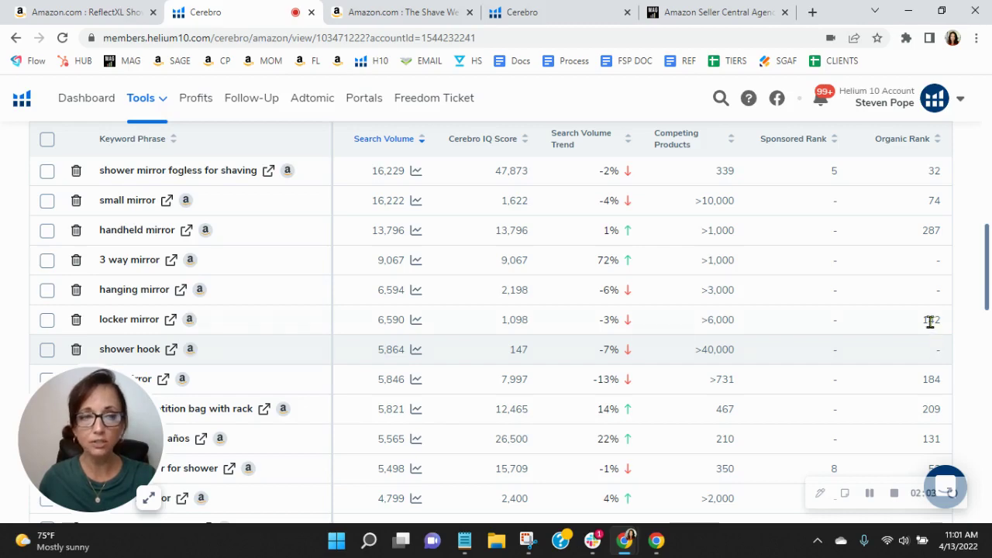
scroll(886, 343, "up", 1)
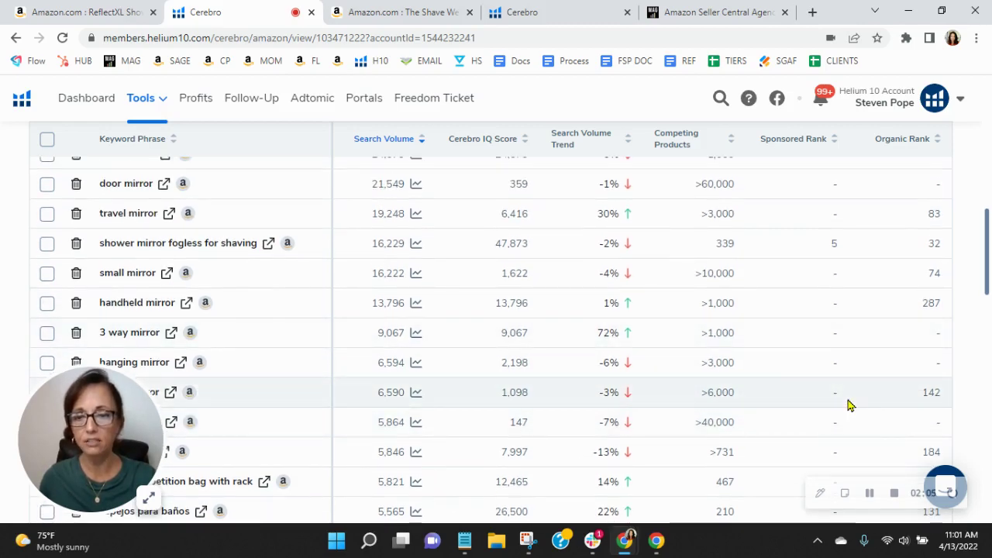
scroll(850, 400, "down", 5)
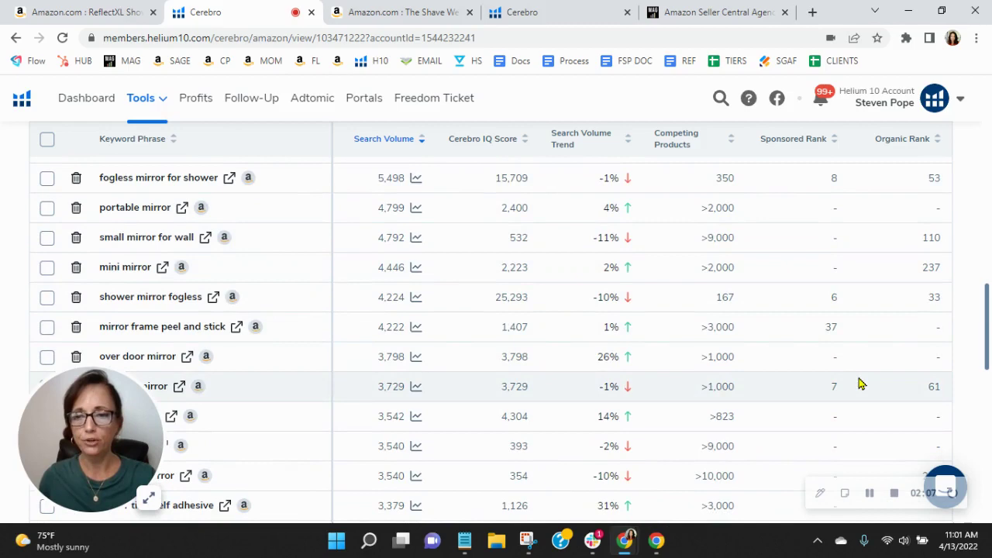
scroll(860, 383, "down", 3)
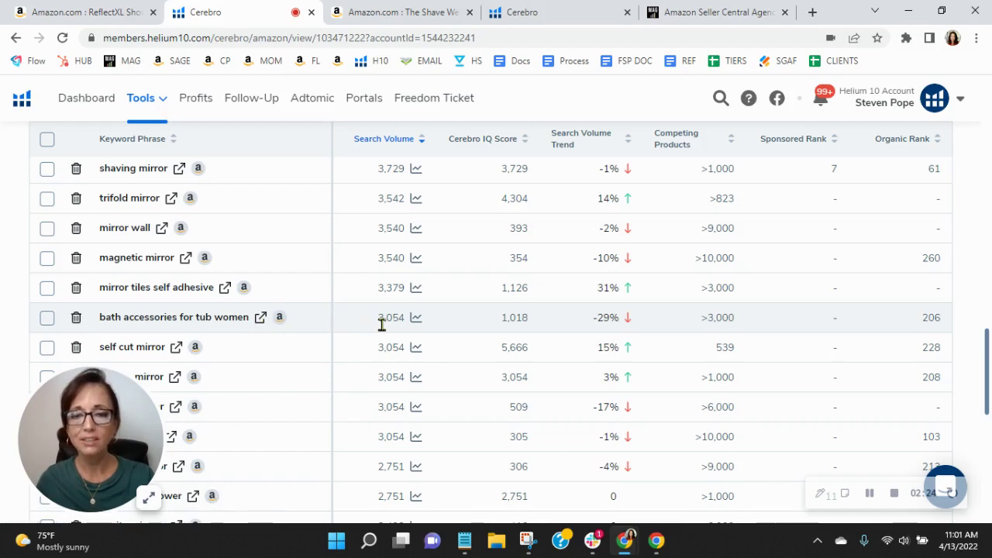
Open Amazon results for 'bath accessories for tub women' and run Helium 10 product research on them
left_click(262, 321)
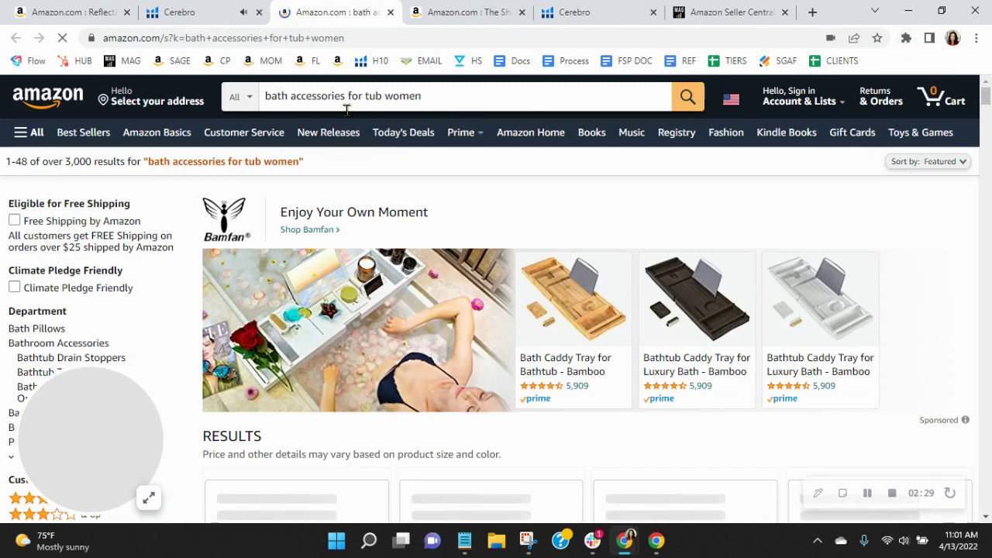
left_click(906, 38)
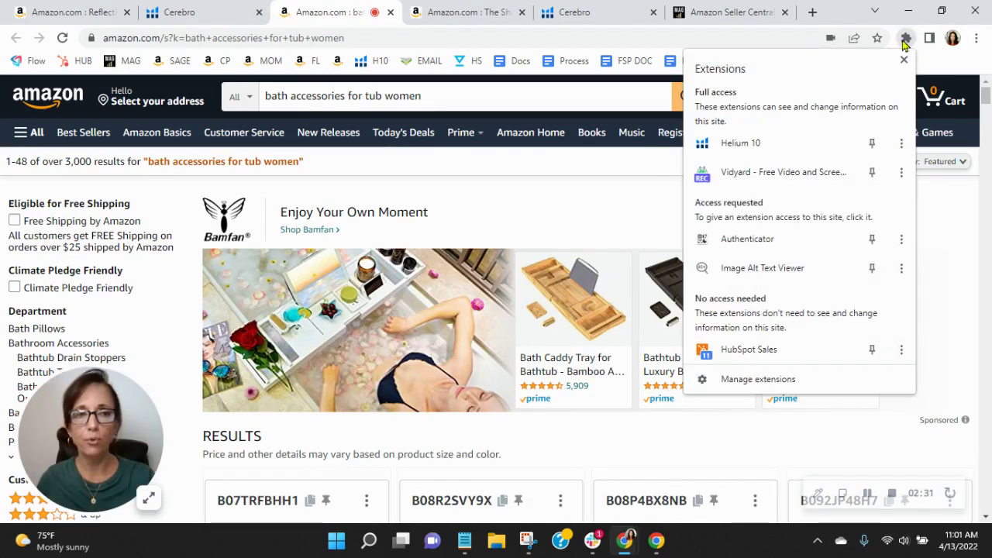
left_click(764, 144)
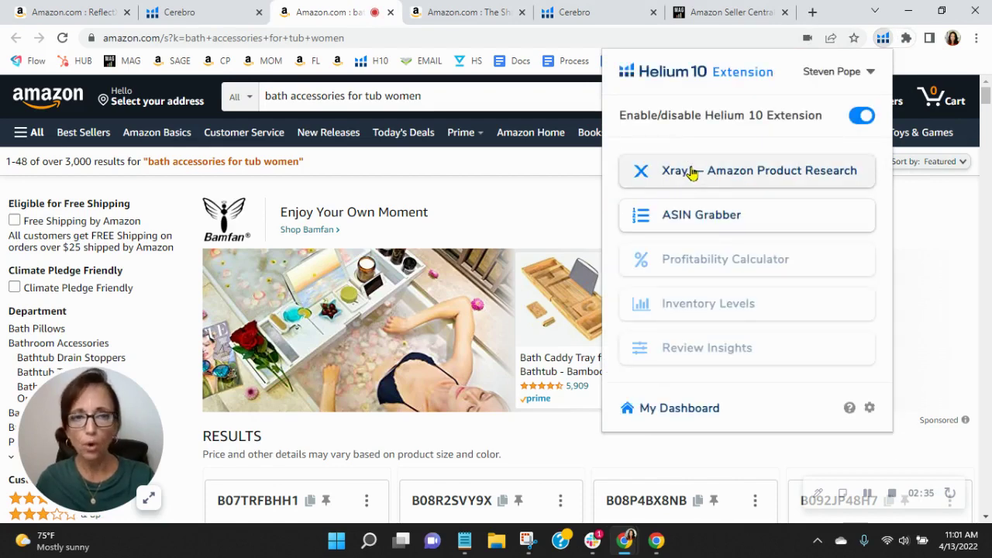
left_click(692, 172)
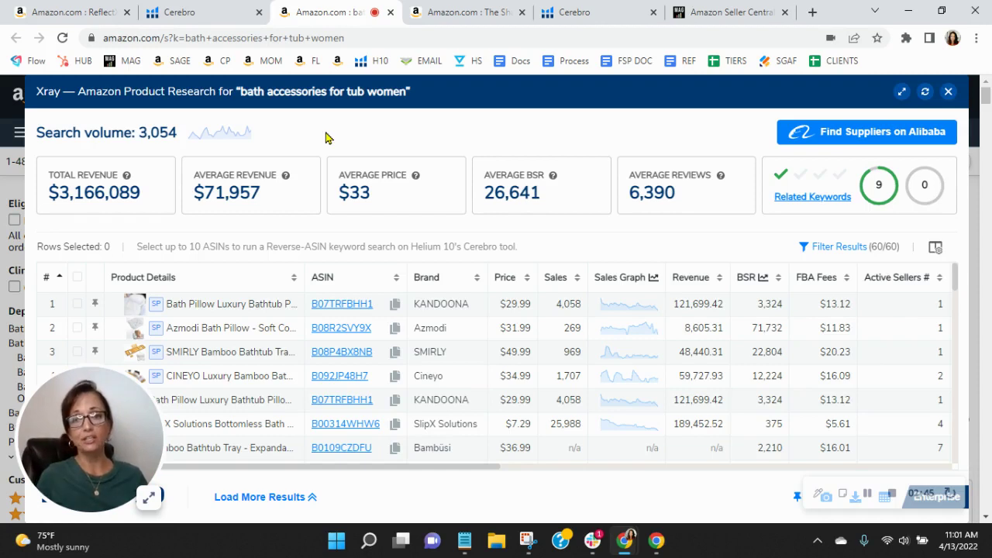
Open the Shave Well Deluxe Anti-Fog Shower Mirror listing, scoring 10/10 listing health
scroll(325, 138, "down", 1)
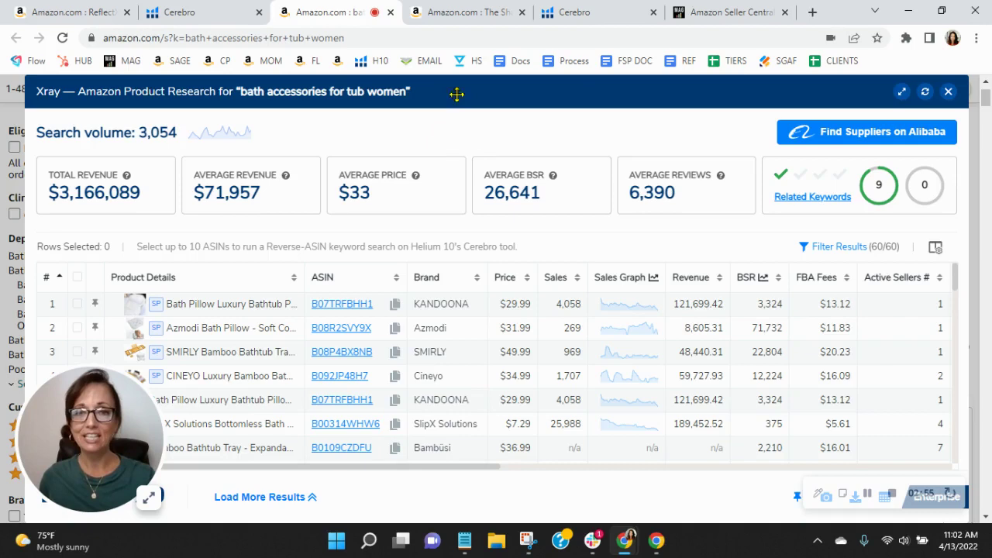
left_click(455, 11)
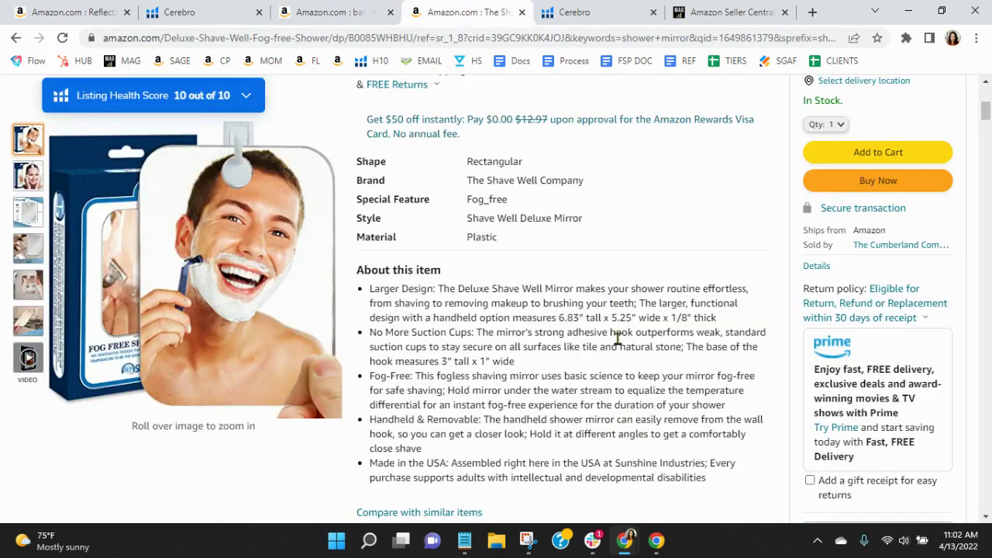
scroll(615, 336, "up", 5)
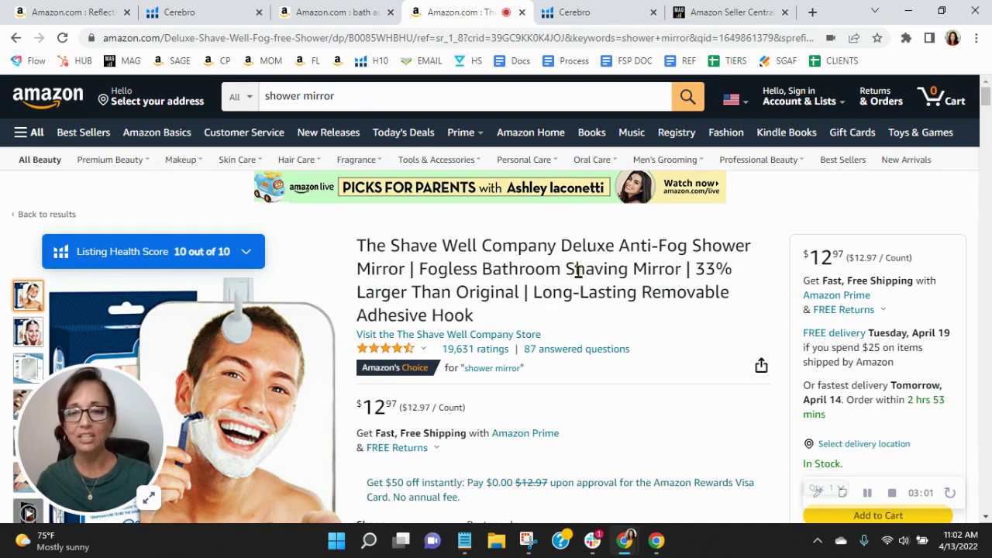
Review the competitor's Cerebro keyword results
left_click(577, 12)
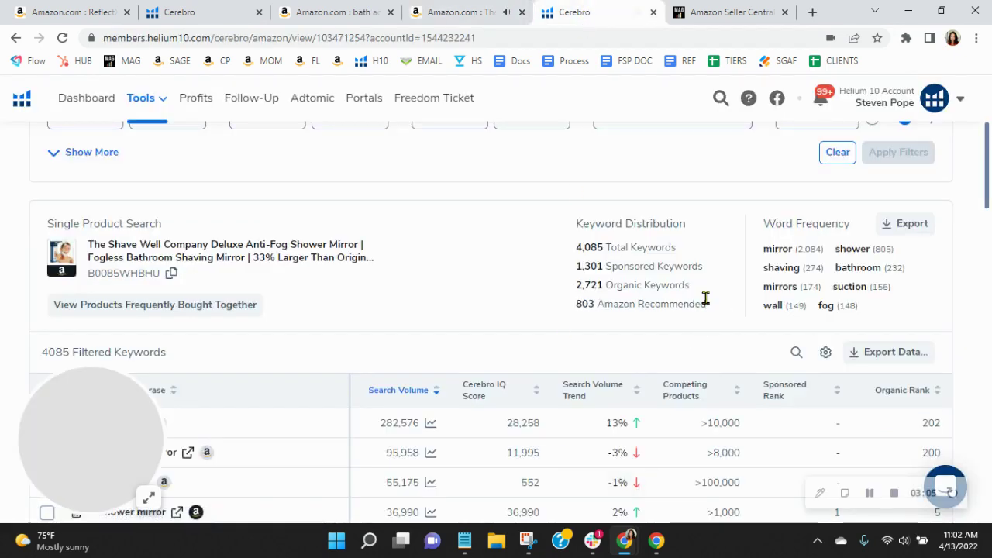
scroll(705, 302, "up", 1)
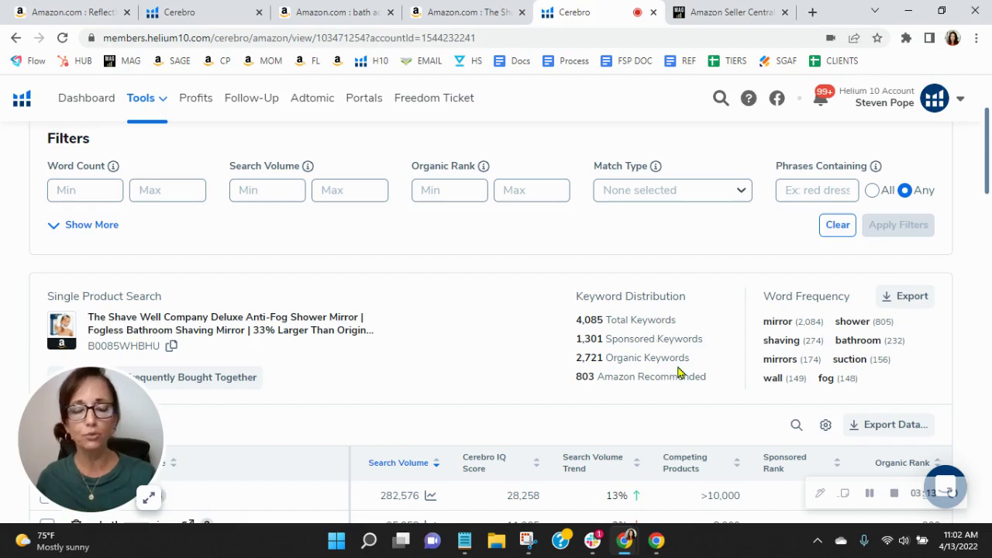
scroll(684, 326, "down", 2)
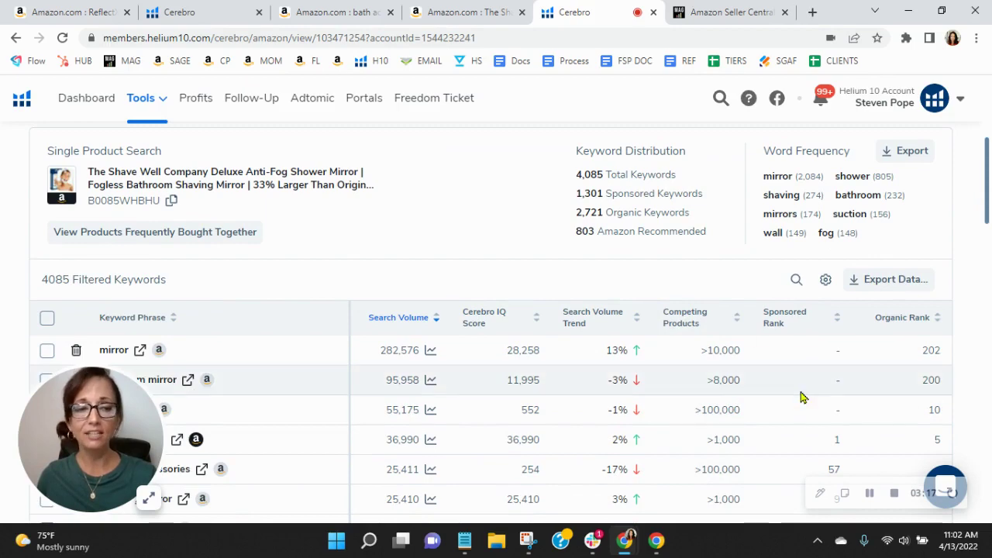
Bring up the ReflectXL keyword results and select the Organic Rank minimum field
left_click(195, 6)
scroll(451, 433, "up", 10)
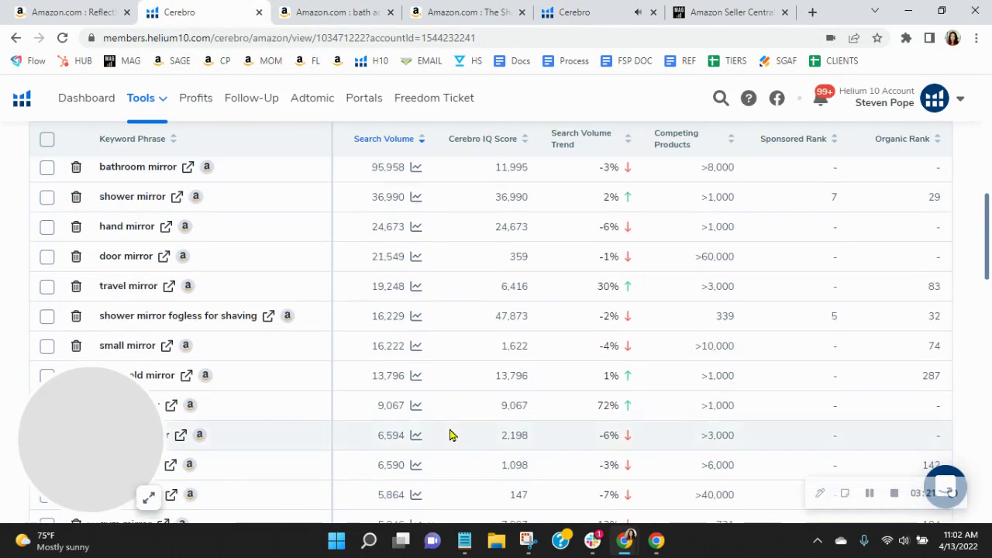
scroll(451, 435, "up", 3)
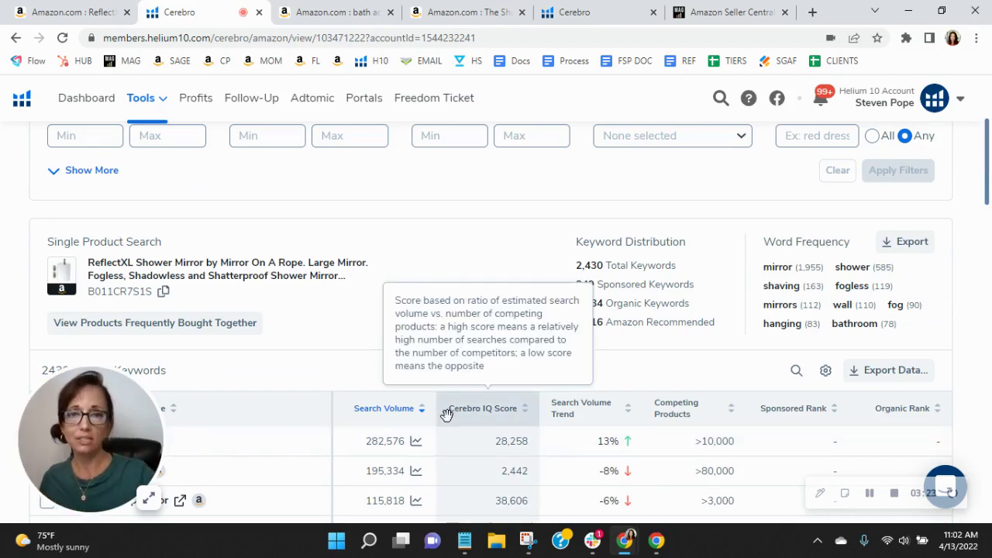
scroll(243, 243, "down", 1)
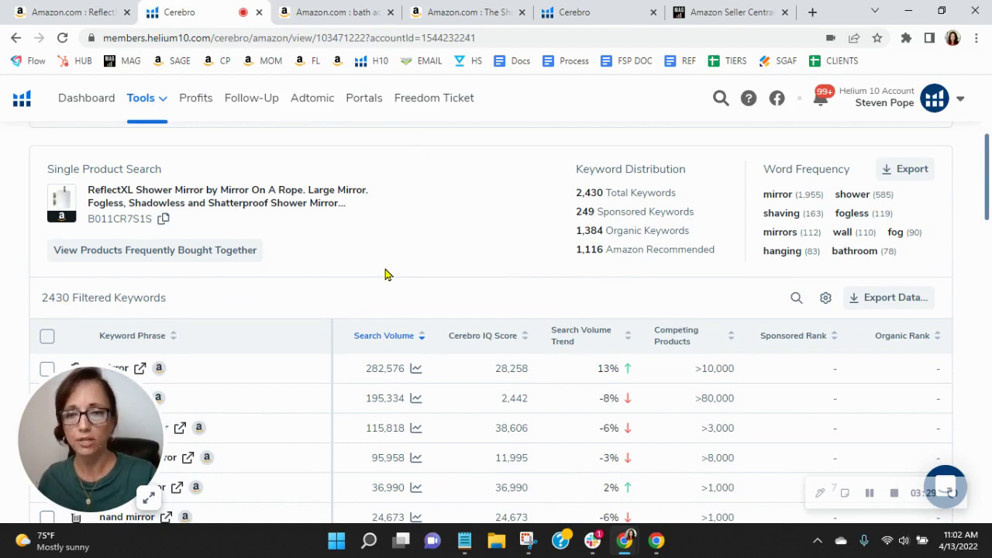
scroll(456, 274, "up", 1)
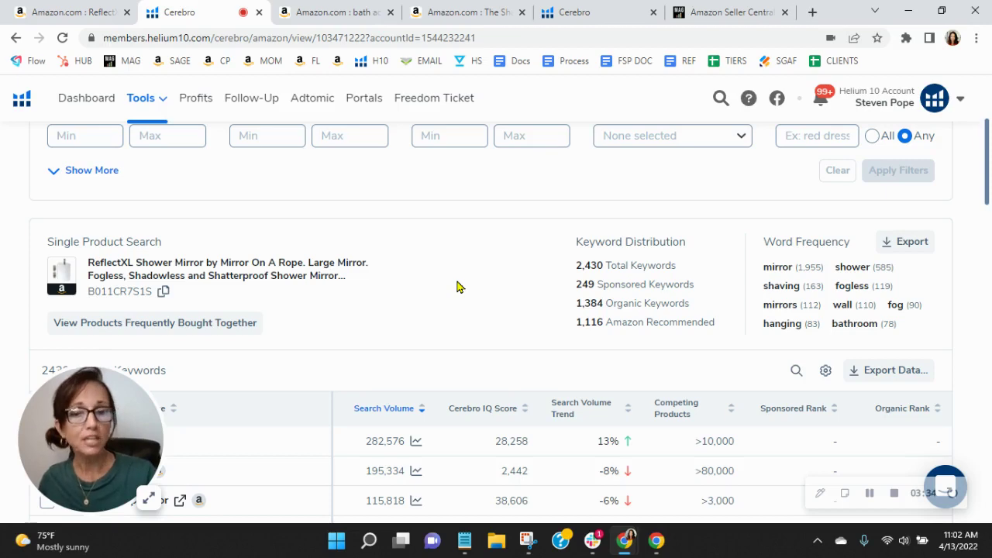
scroll(457, 286, "up", 2)
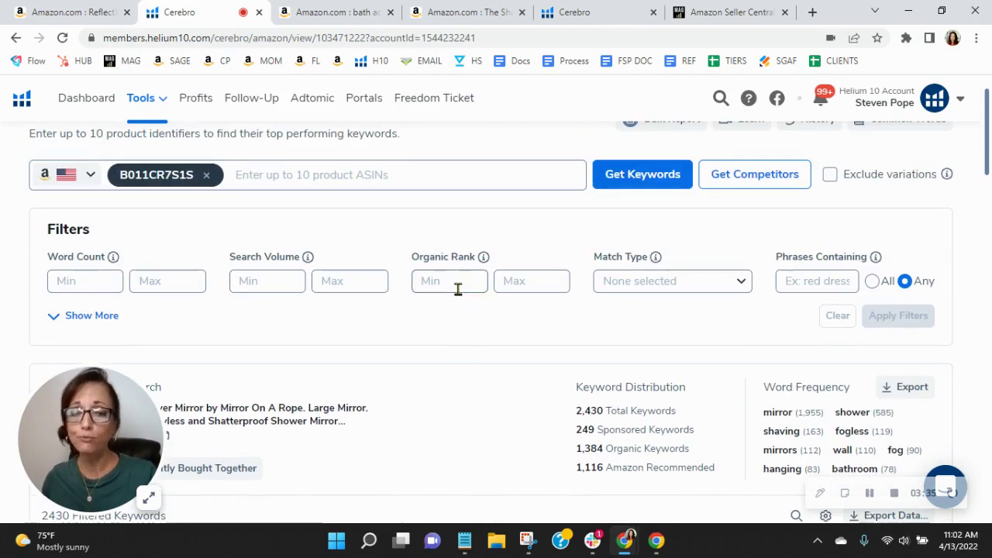
left_click(458, 286)
Filter ReflectXL keywords to organic rank 20–50 and scan the 252 results, led by shower mirror
type("20")
left_click(534, 284)
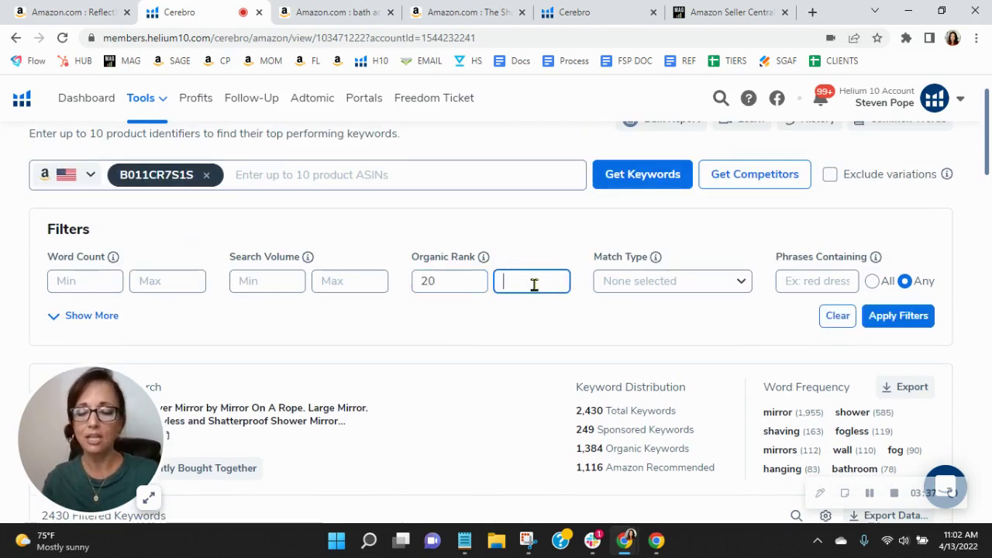
type("50")
left_click(904, 321)
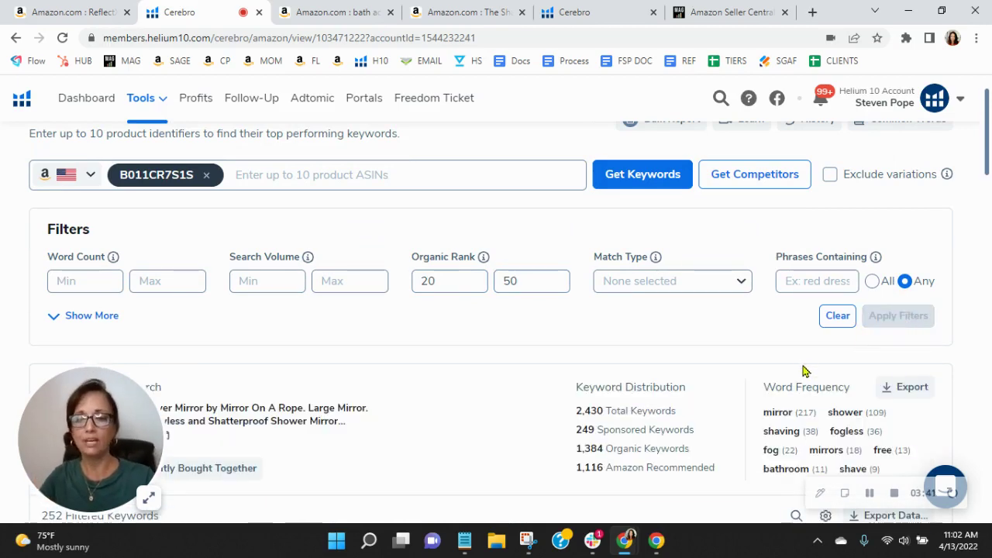
scroll(803, 363, "down", 2)
scroll(802, 356, "down", 1)
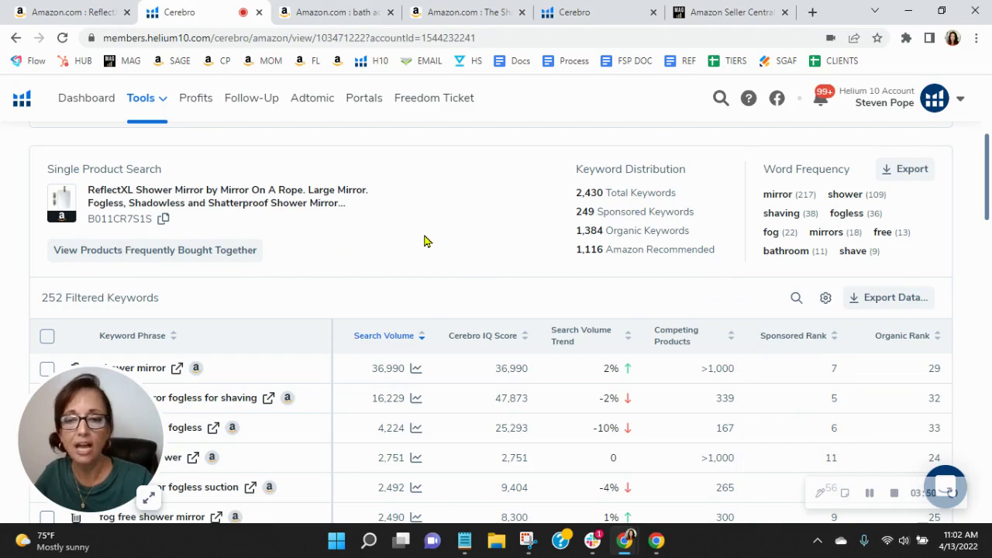
scroll(425, 239, "down", 2)
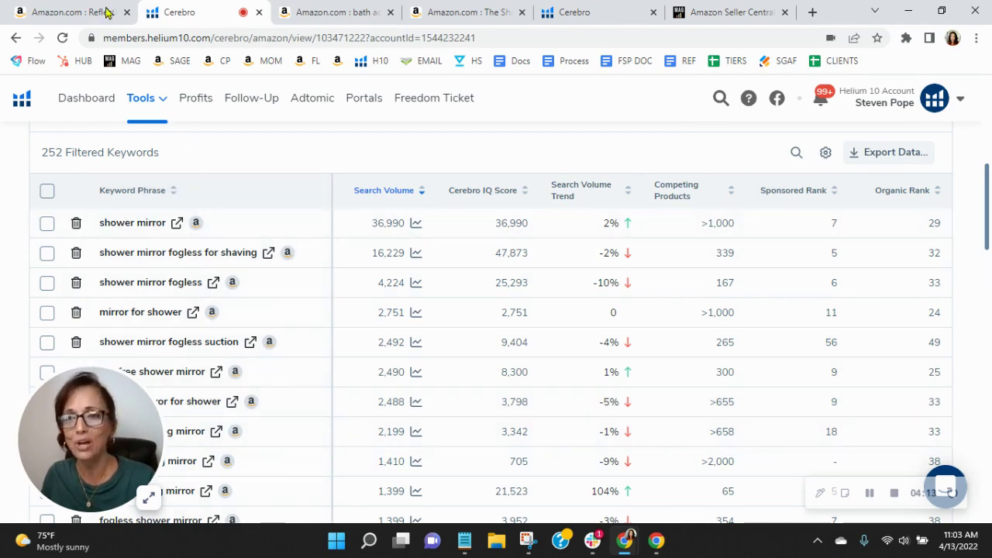
Review the ReflectXL Shower Mirror listing: $11.99, 3,082 ratings, 9.36 health score
left_click(37, 7)
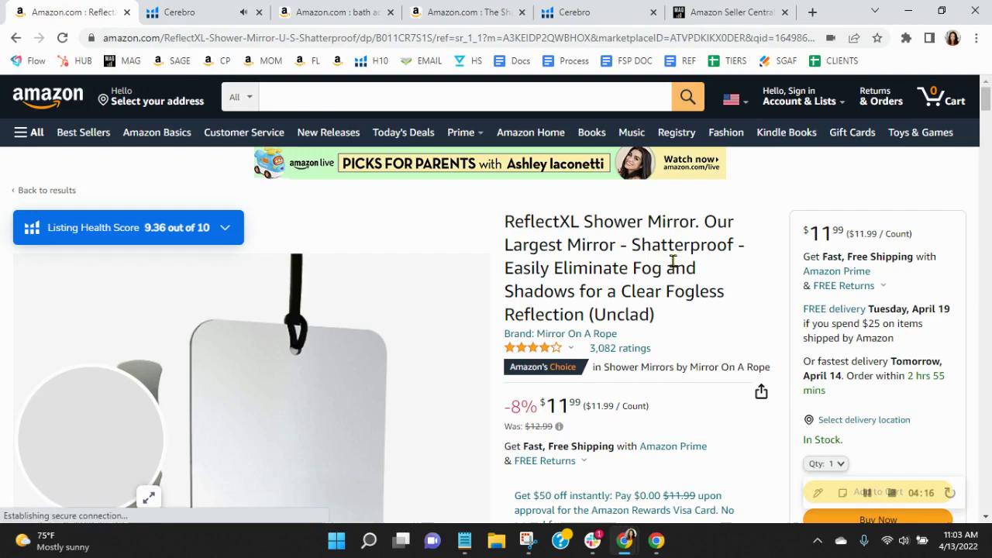
scroll(698, 248, "down", 7)
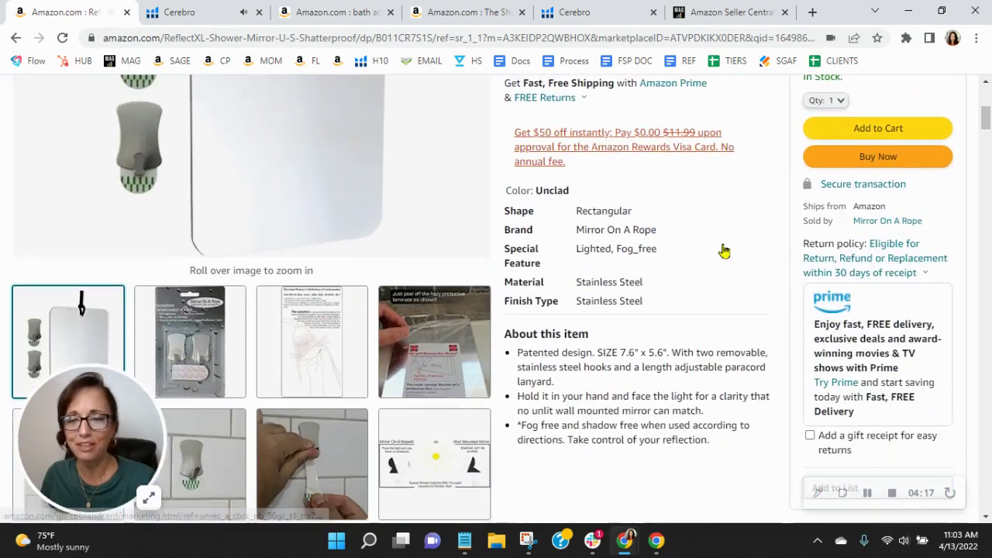
scroll(701, 419, "up", 4)
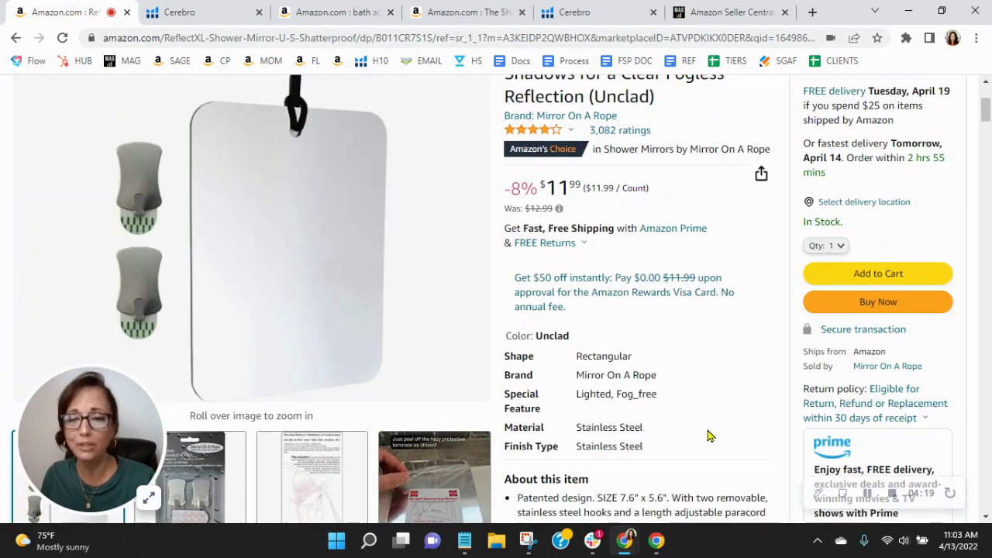
scroll(726, 346, "down", 3)
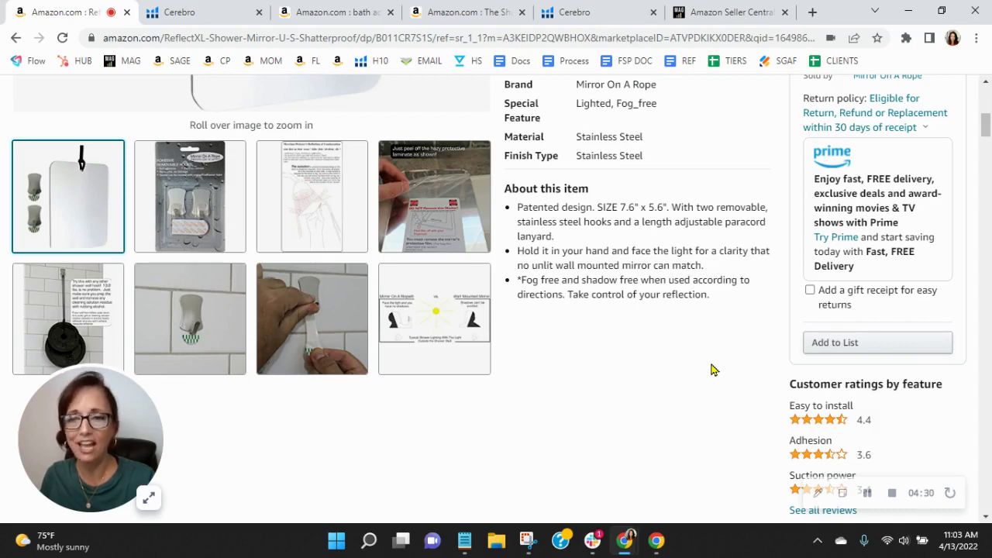
scroll(711, 370, "up", 4)
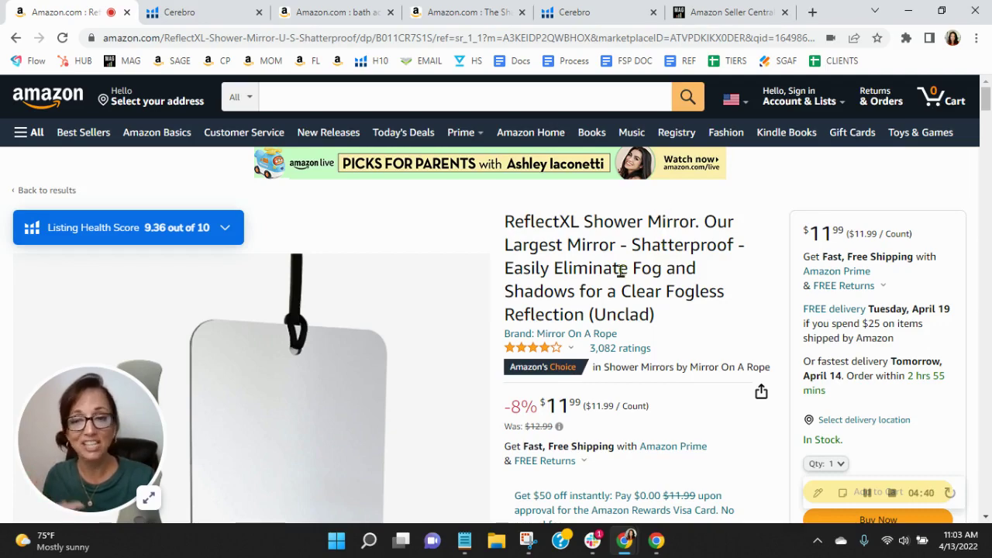
scroll(615, 263, "down", 4)
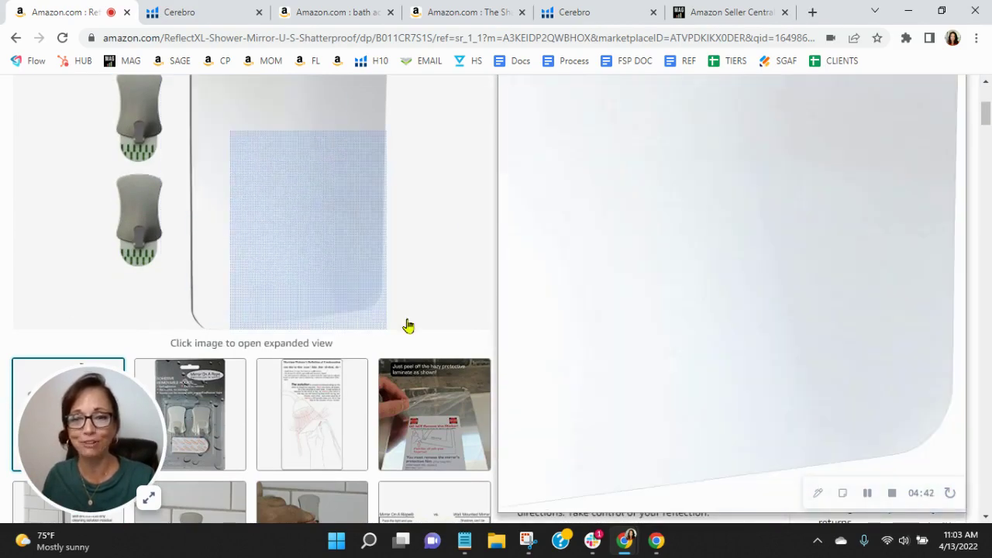
mouse_move(476, 395)
scroll(476, 395, "down", 3)
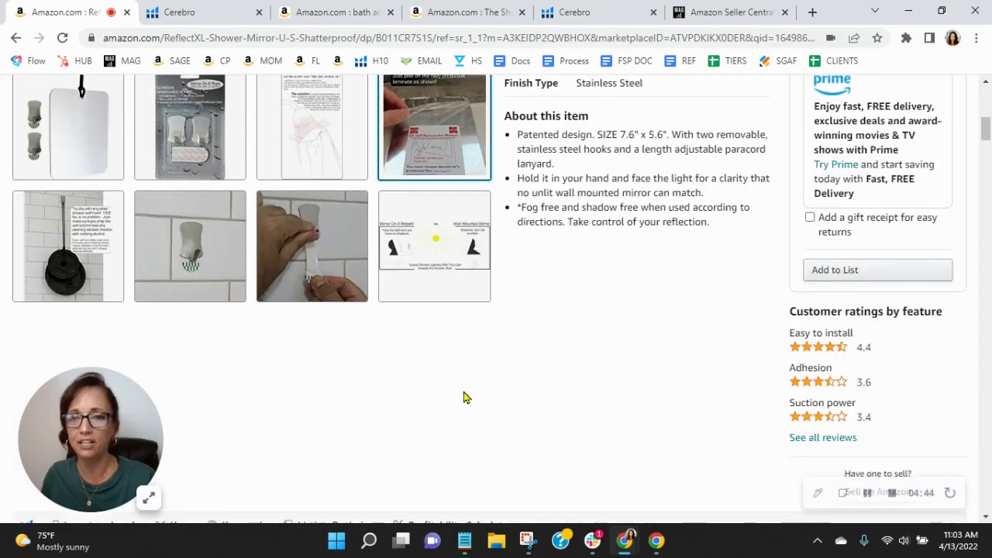
mouse_move(26, 210)
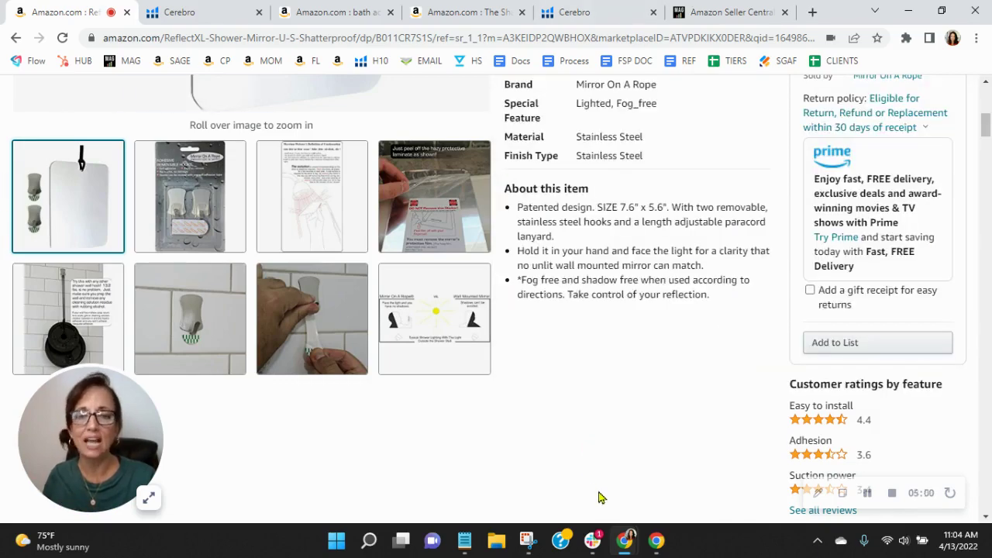
scroll(586, 451, "up", 10)
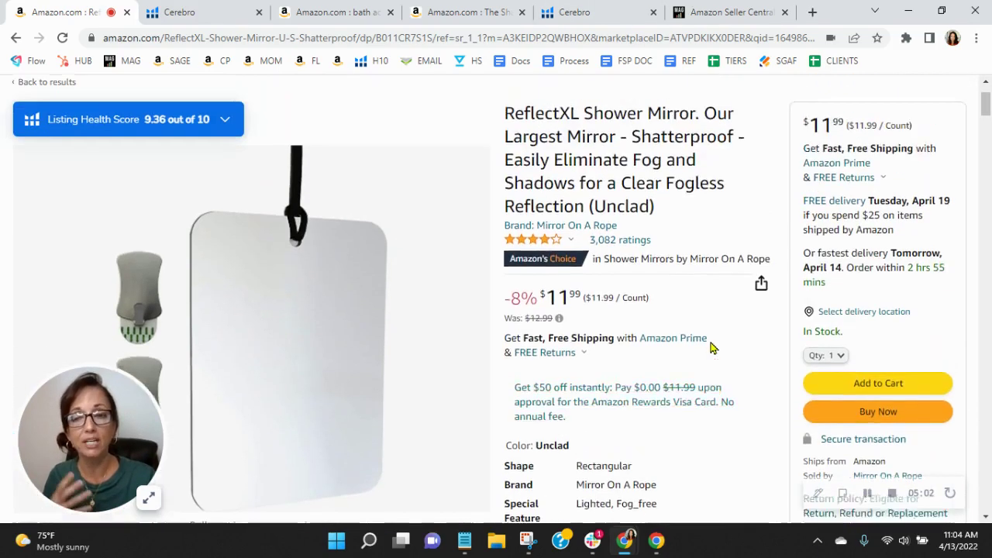
scroll(697, 282, "down", 1)
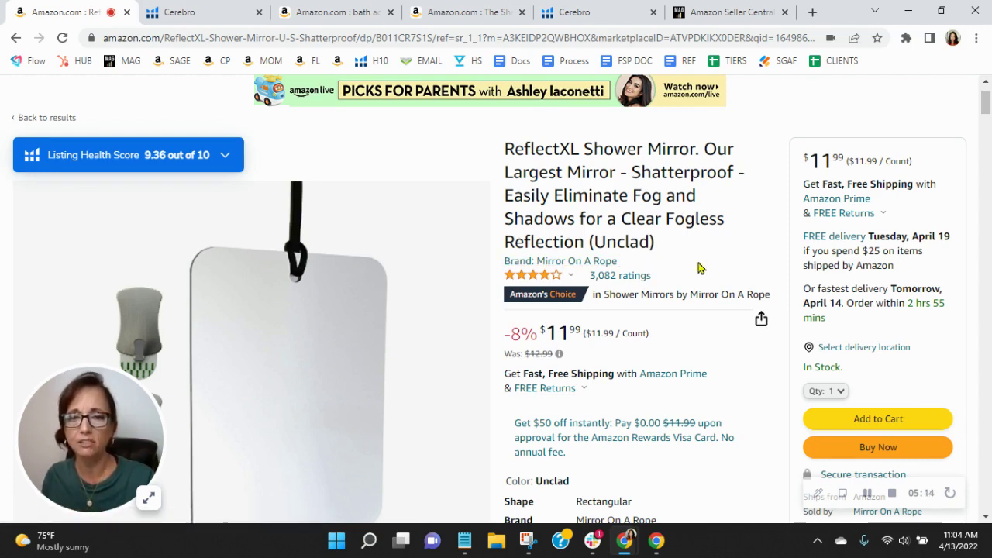
scroll(698, 268, "down", 1)
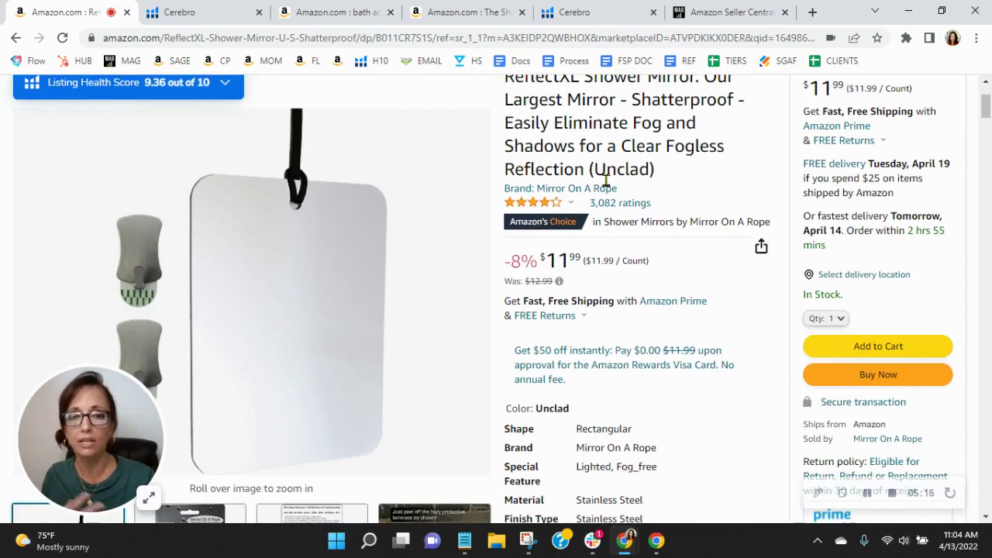
Review Shave Well's bullets and comparison chart (Deluxe 6.77" x 5.35"), then return to ReflectXL
left_click(480, 13)
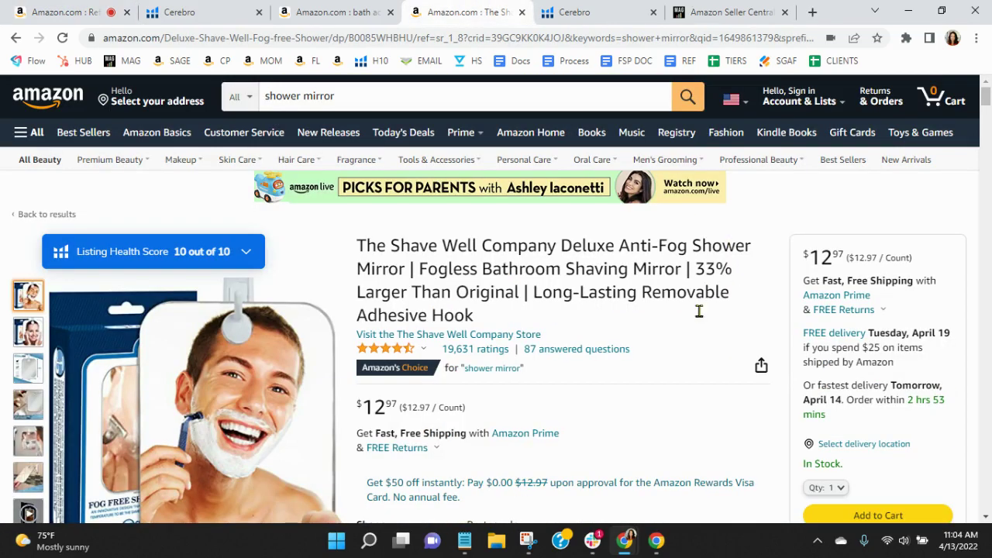
scroll(690, 318, "down", 1)
scroll(696, 306, "down", 5)
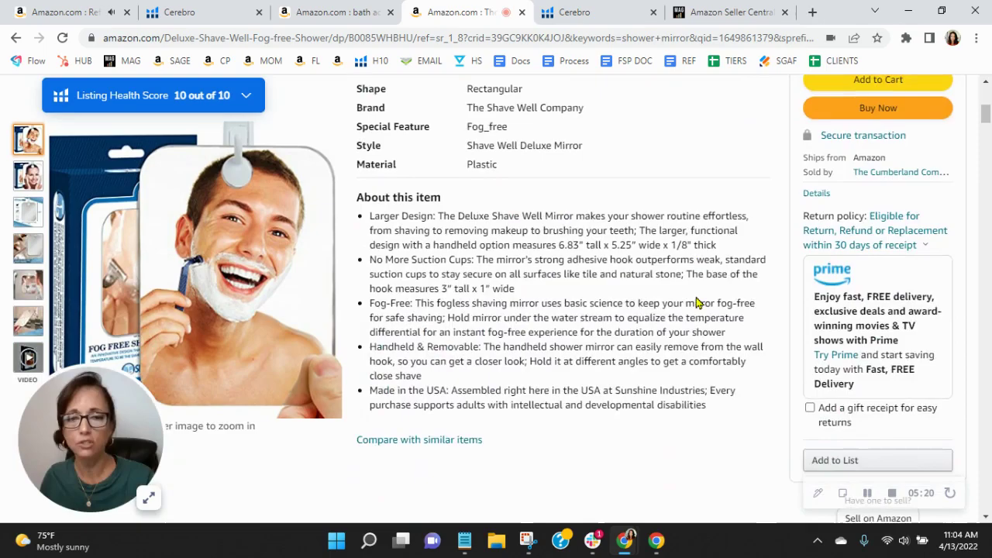
scroll(698, 302, "down", 20)
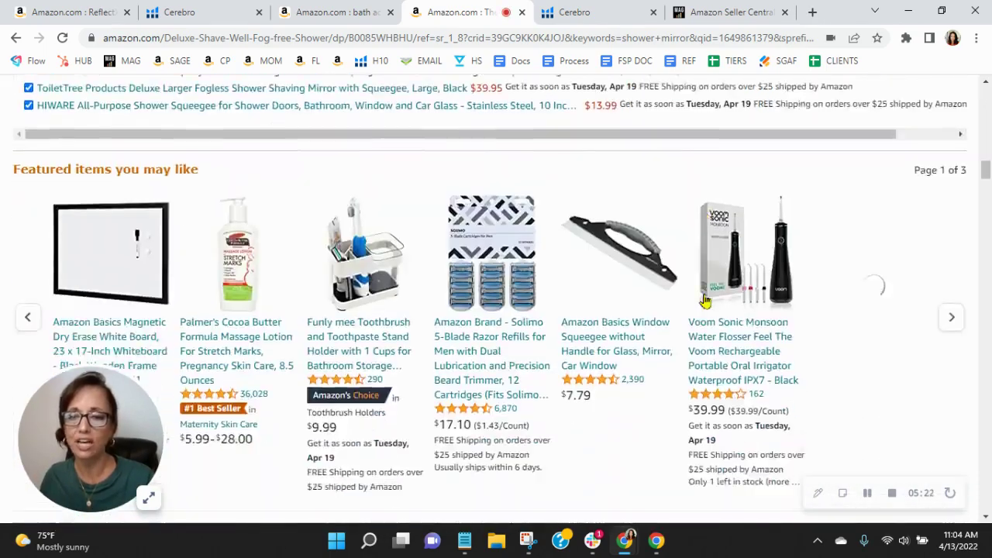
scroll(704, 299, "down", 5)
scroll(901, 287, "down", 6)
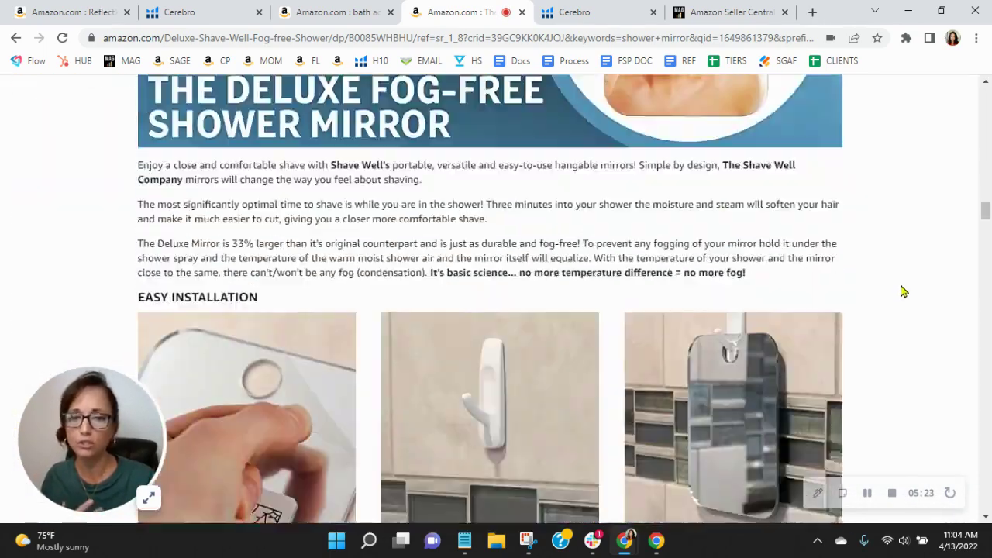
scroll(901, 291, "down", 7)
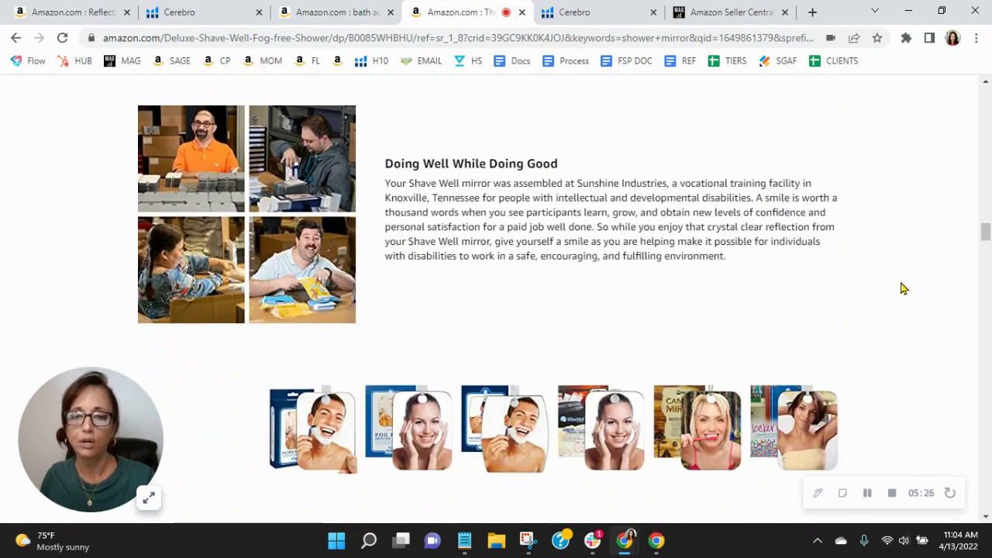
scroll(901, 287, "down", 4)
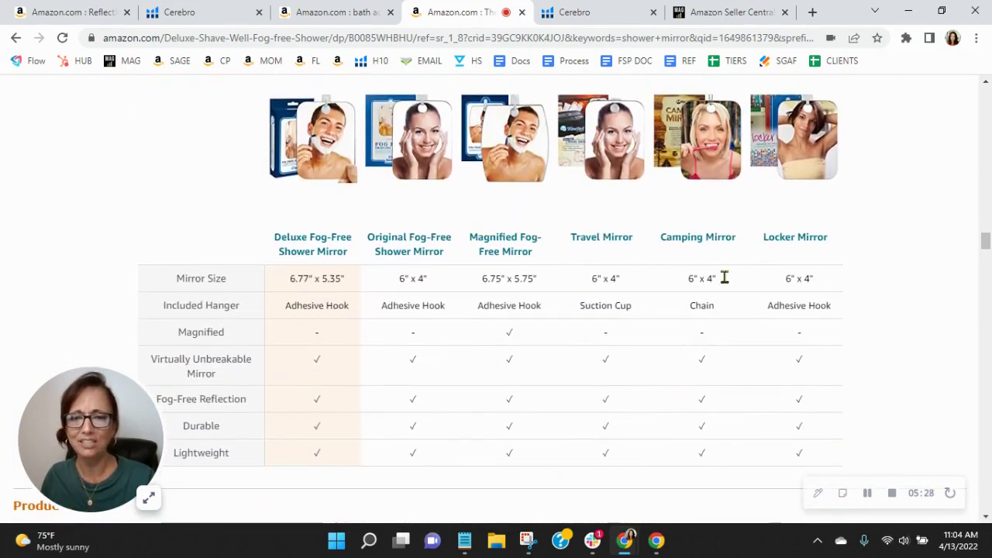
scroll(897, 305, "down", 1)
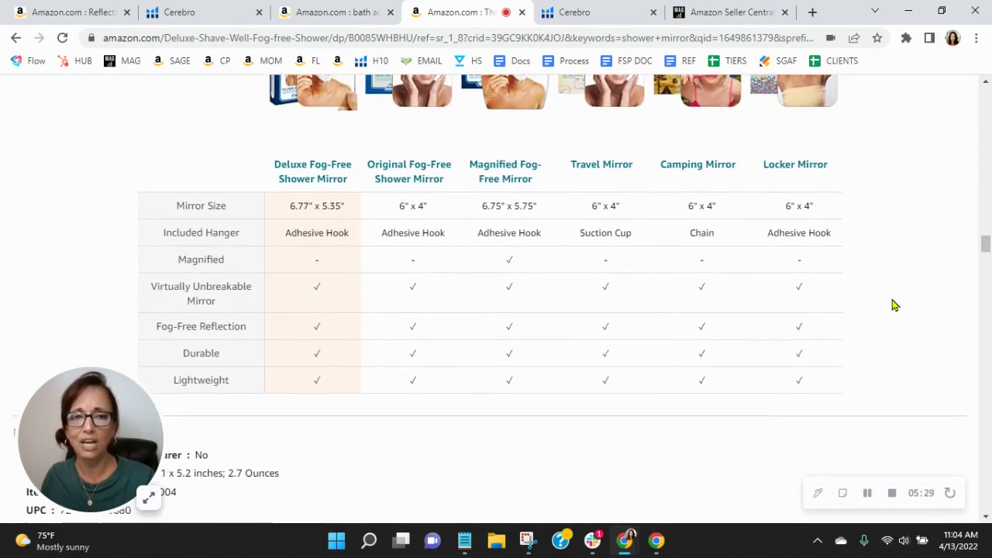
left_click(34, 10)
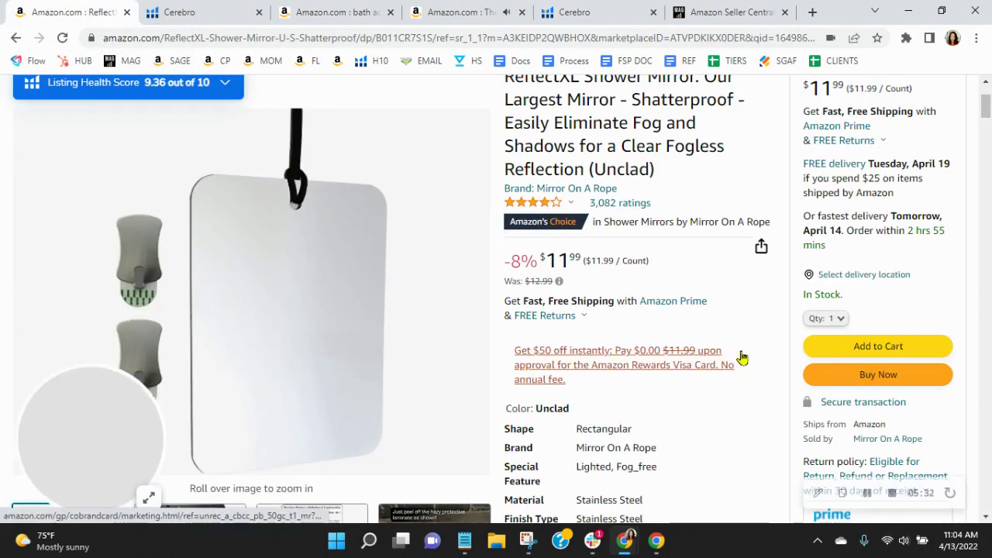
Show the ReflectXL peel-off film photo and highlight the fog-free, shadow-free bullet
scroll(741, 357, "down", 4)
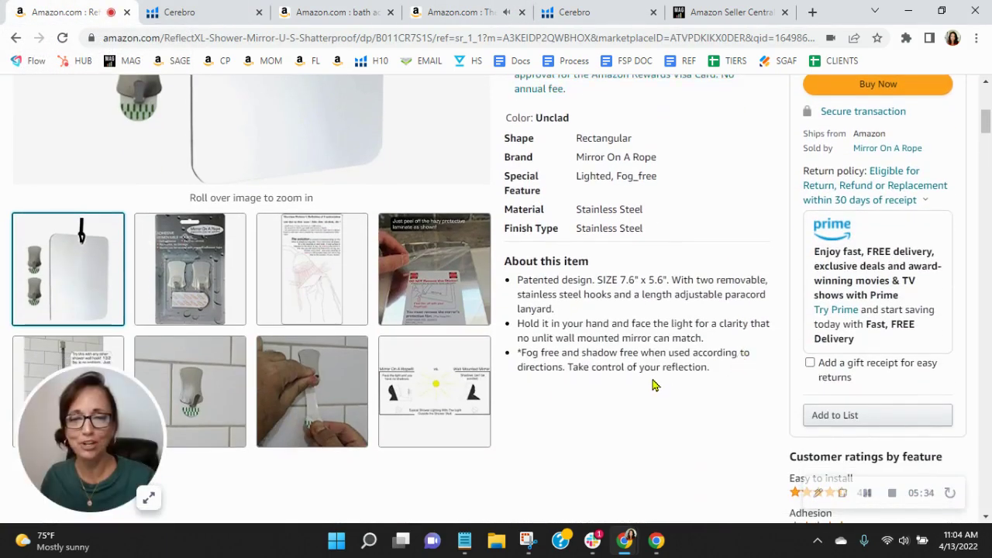
left_click(453, 321)
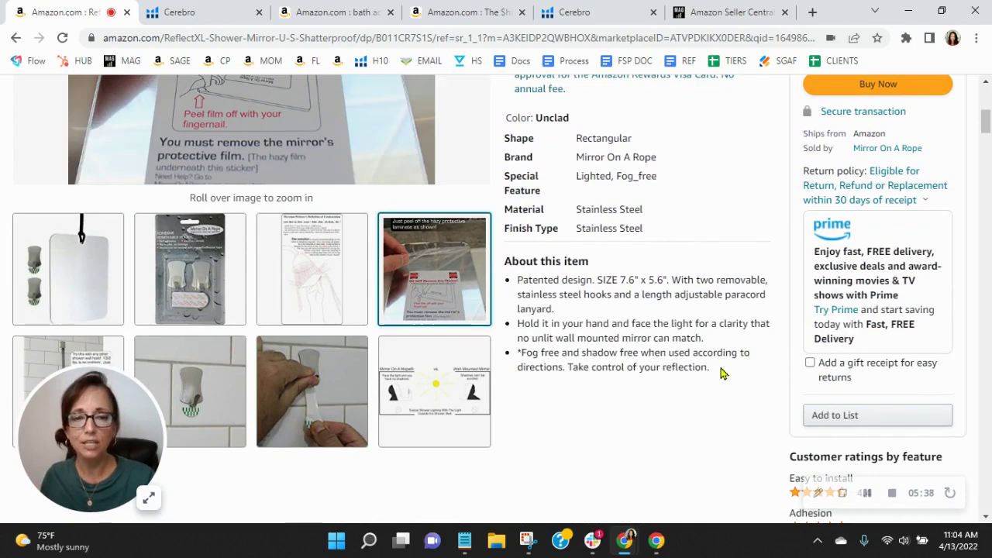
left_click_drag(711, 370, 516, 353)
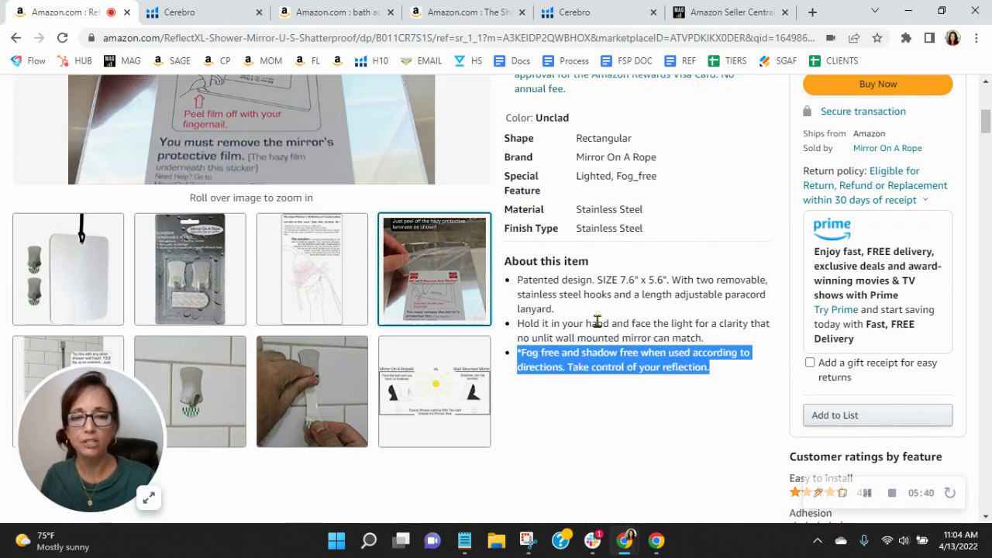
Review the description's six-mirror comparison chart, from 7.6" x 5.6" to 5" x 4" Travel
scroll(646, 324, "down", 10)
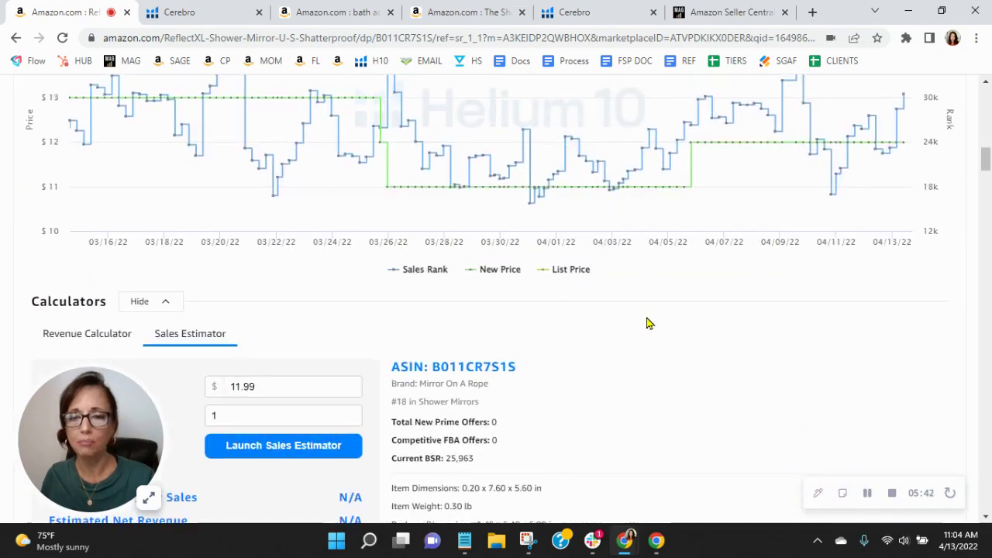
scroll(648, 323, "down", 15)
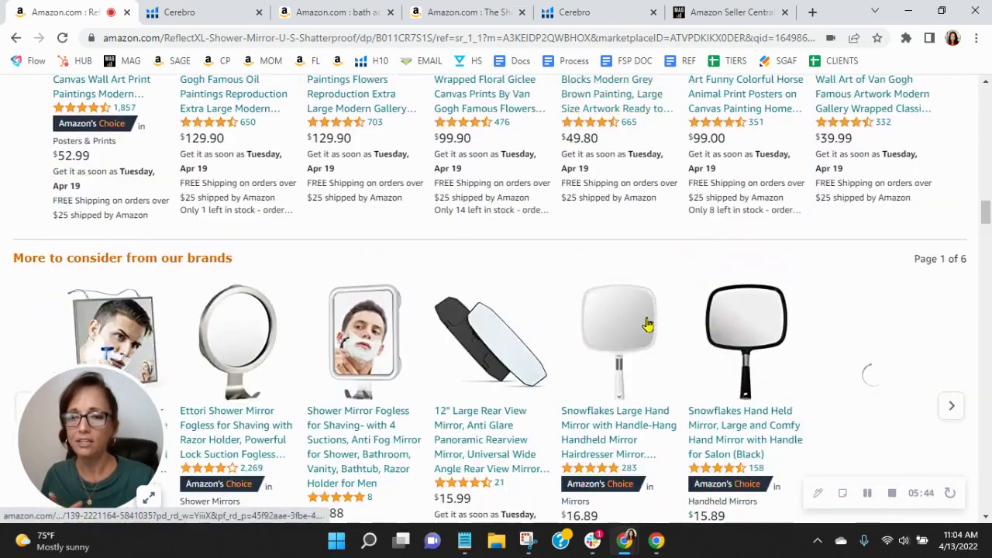
scroll(647, 324, "down", 8)
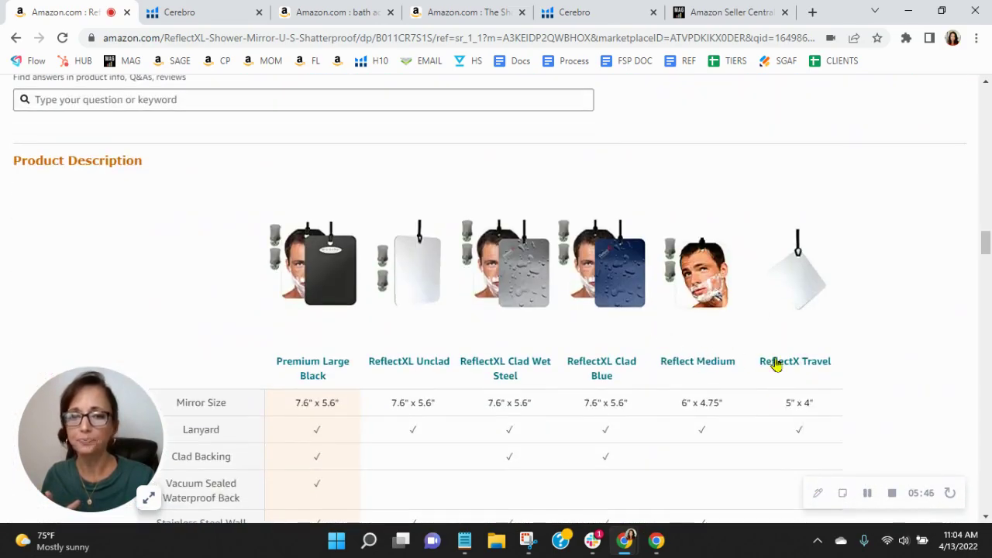
scroll(879, 362, "down", 3)
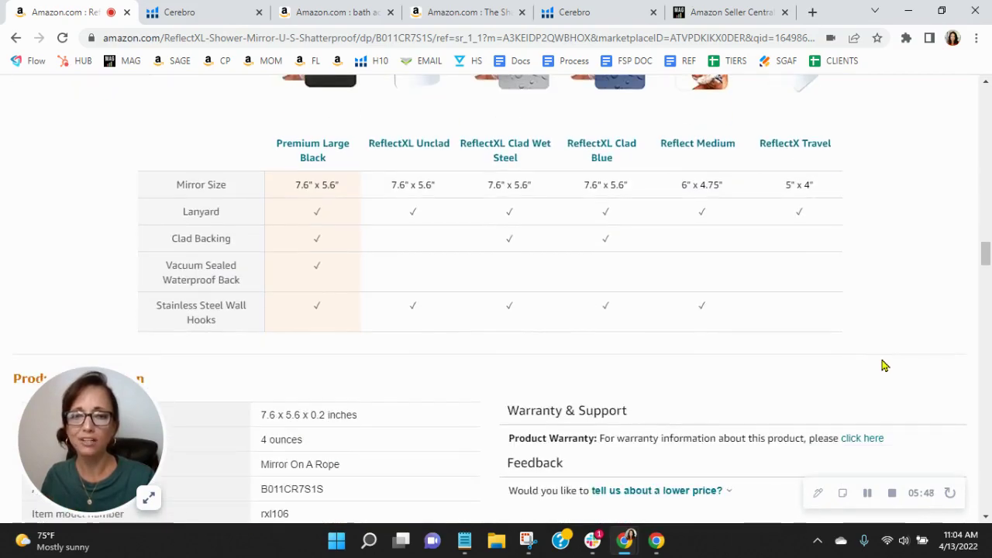
scroll(883, 365, "down", 3)
scroll(899, 376, "up", 7)
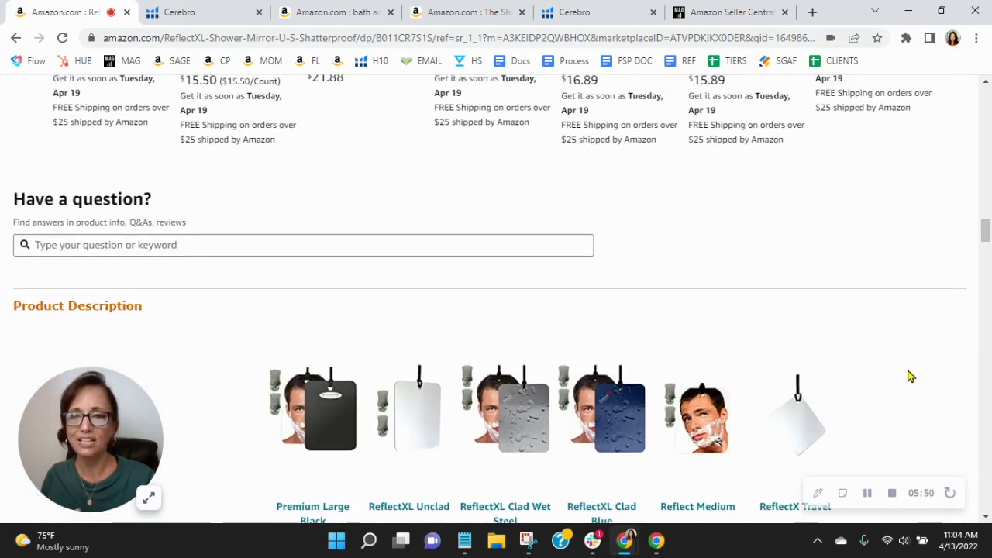
scroll(910, 375, "up", 4)
scroll(890, 295, "down", 4)
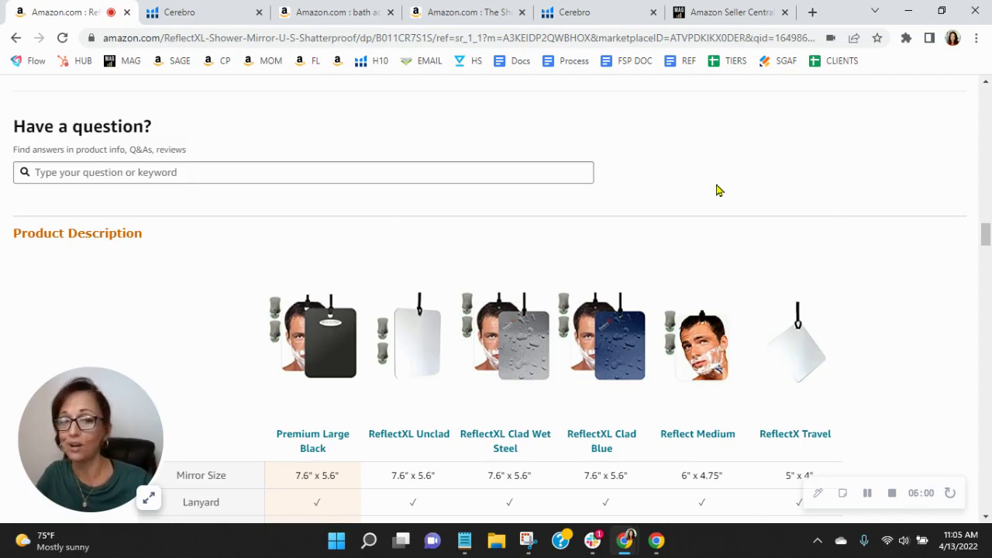
Show My Amazon Guy's Full Service Amazon Management page covering advertising, SEO and platform management
left_click(732, 10)
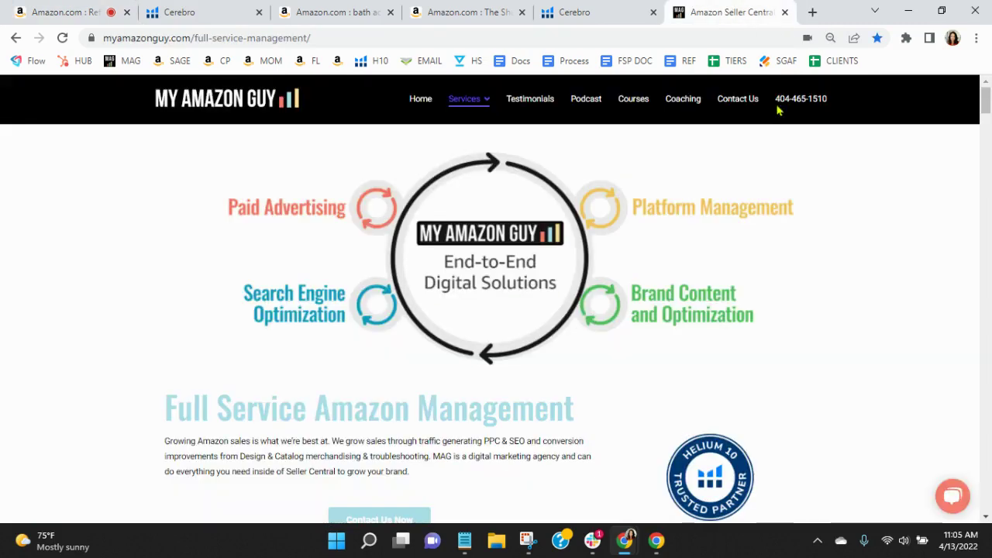